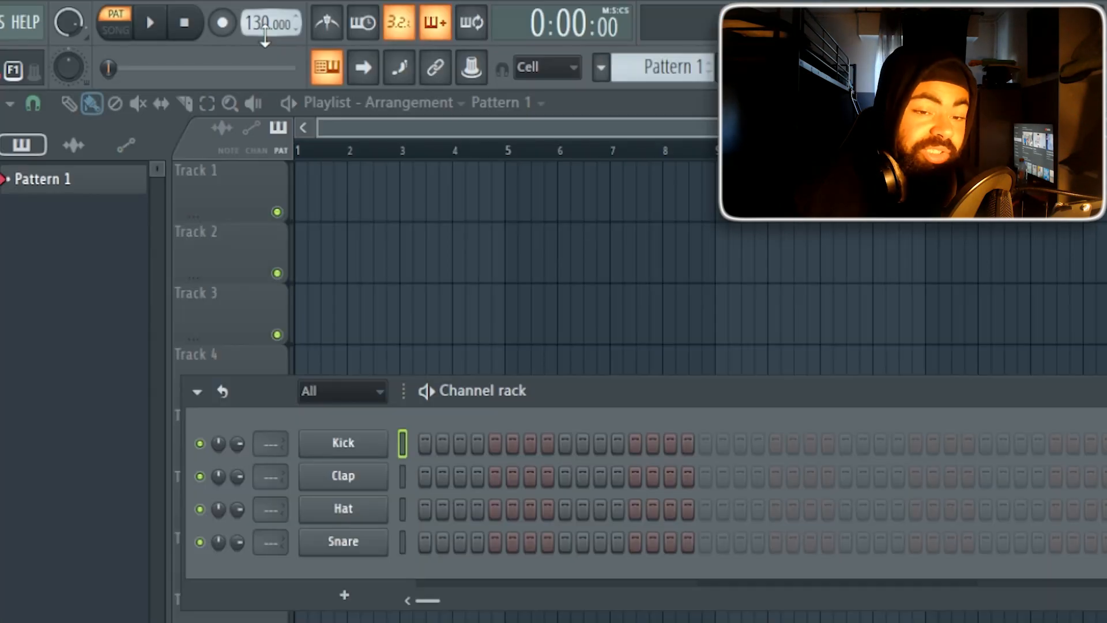
Step: Set the project tempo to 200 BPM
left_click_drag(265, 37, 264, 6)
left_click_drag(264, 7, 264, 1)
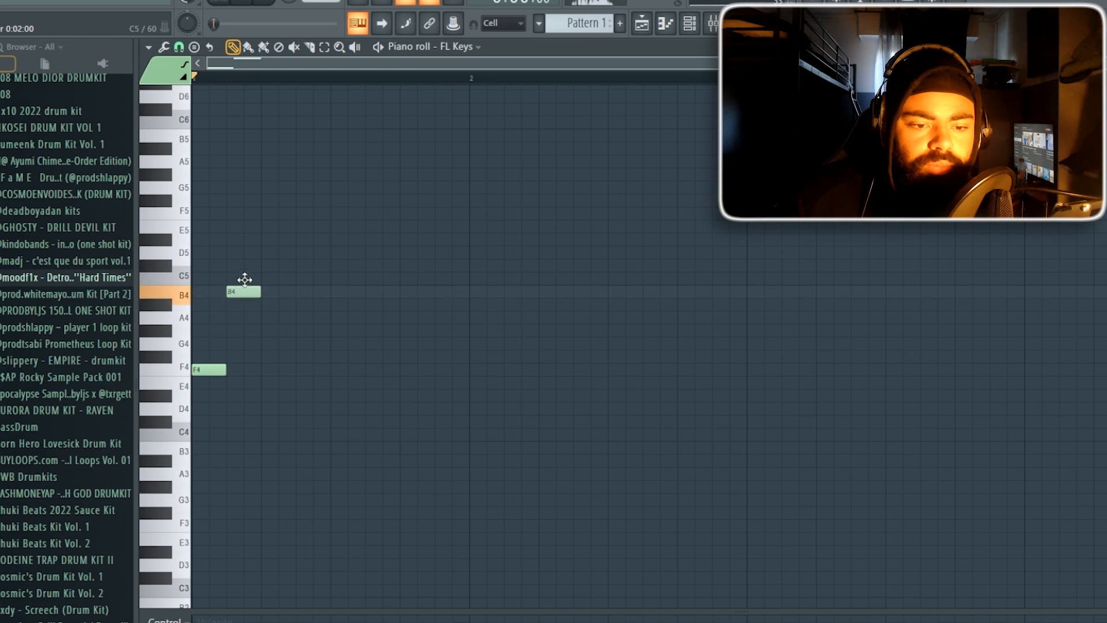
Step: Build an F4, C#5, C5 motif in the FL Keys piano roll and repeat it within bar 1
key("space")
key("space")
left_click(268, 280)
key("space")
left_click_drag(343, 282, 358, 282)
left_click_drag(358, 282, 385, 282)
key("space")
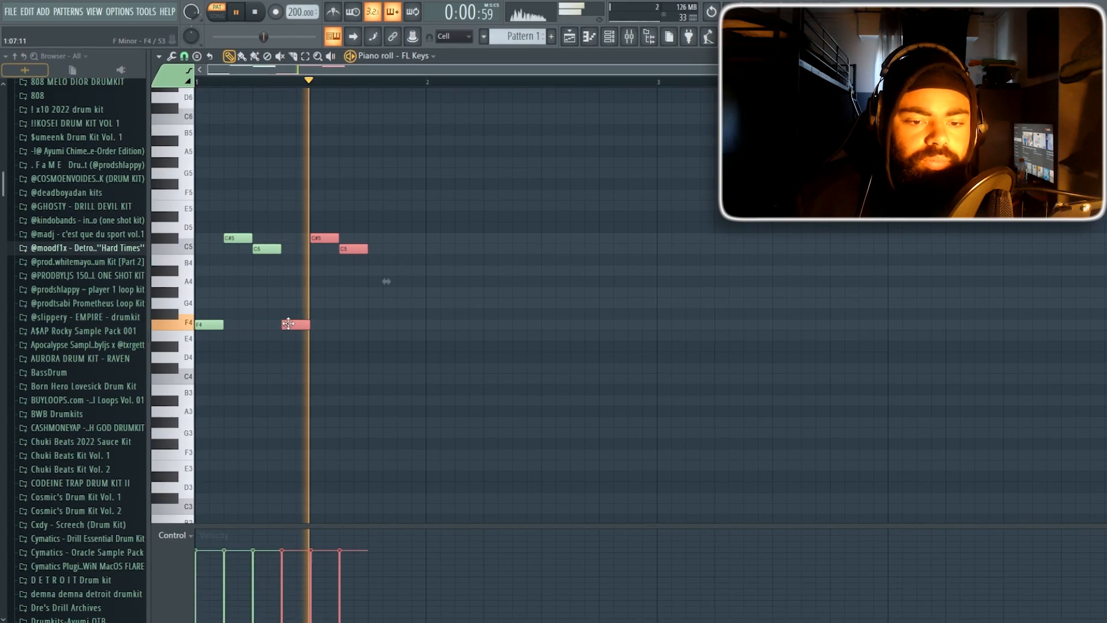
Step: Add a closing F4 note after the repeated motif in bar 1 and duplicate the bar into bar 2
right_click(326, 312)
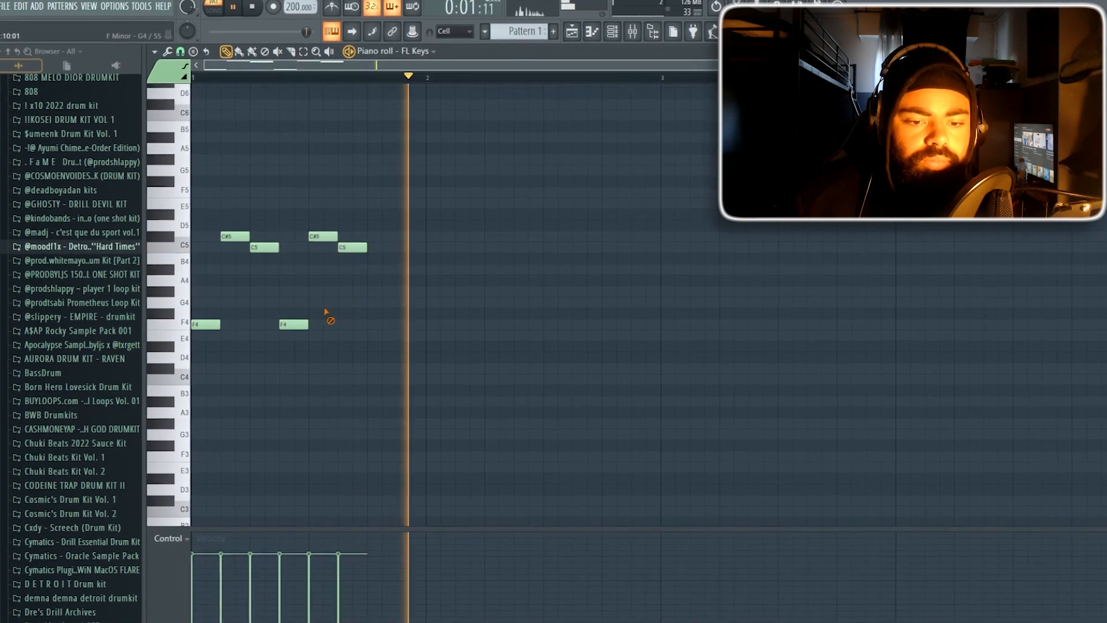
left_click(377, 323)
right_click(380, 324)
key("space")
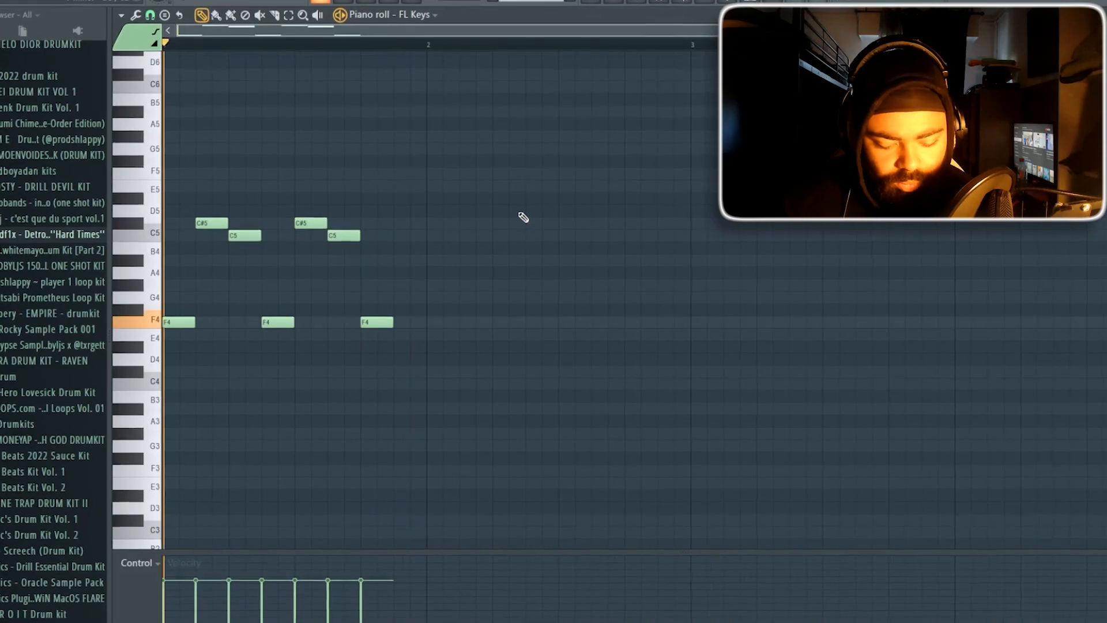
key("ctrl+b")
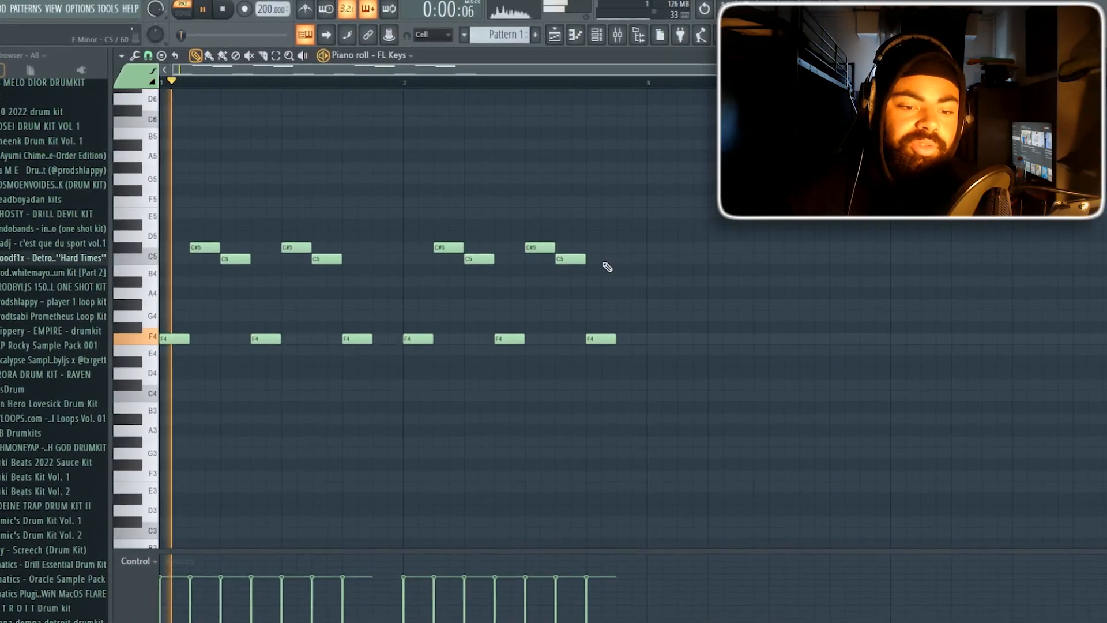
key("space")
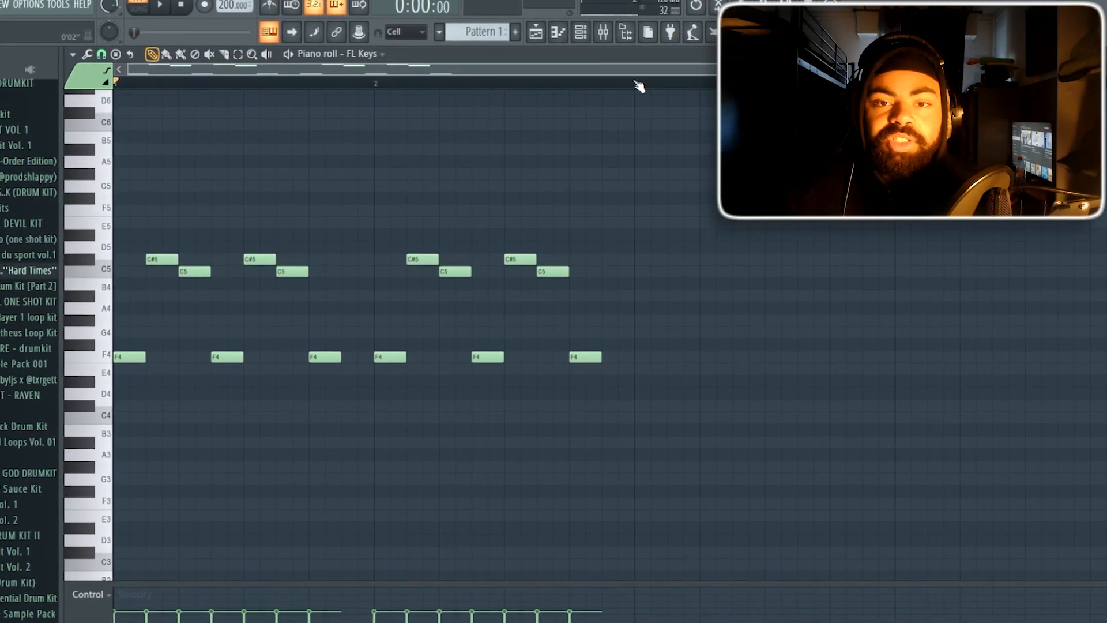
Step: Duplicate the first two bars into bars 3 and 4 and add a low F2 note at the start of bar 3
left_click_drag(637, 84, 110, 110)
key("ctrl+b")
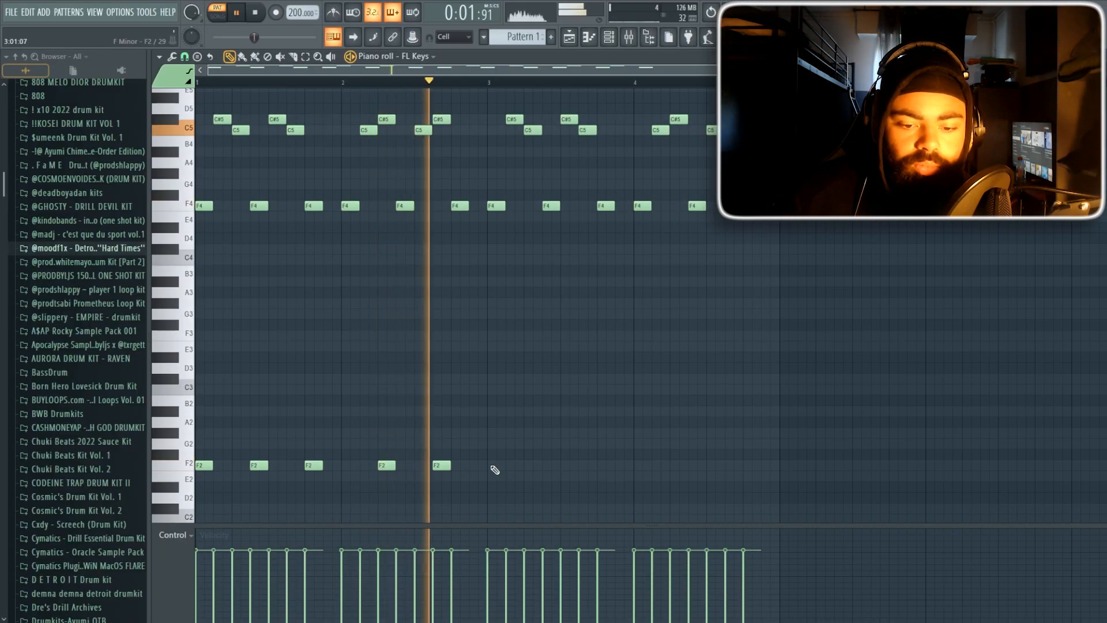
left_click(495, 467)
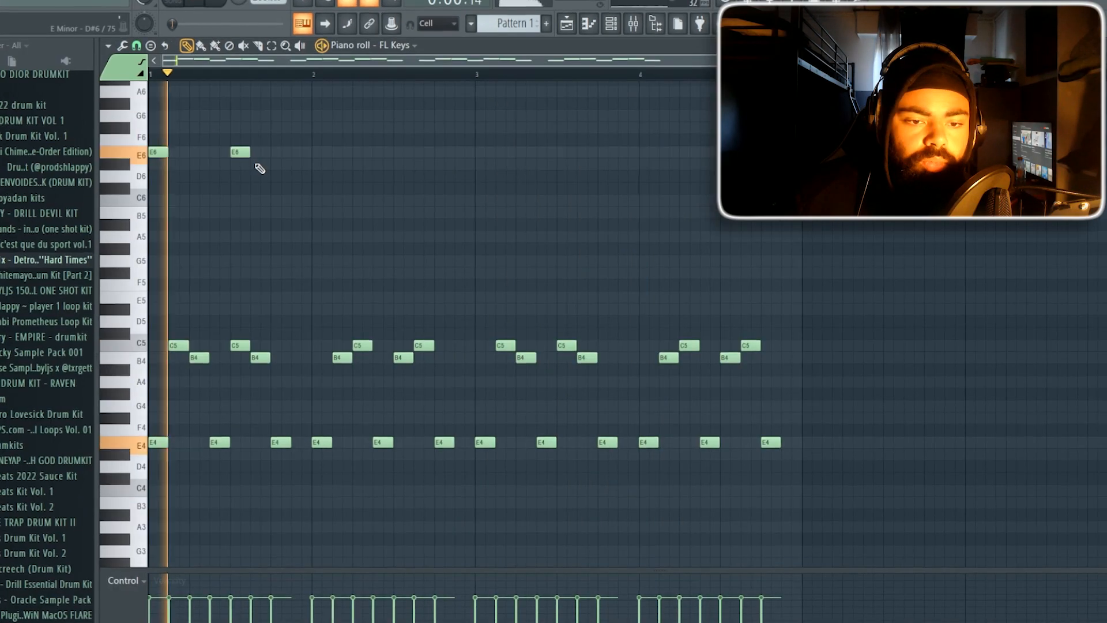
Step: Continue the high melody in bar 1 with a C6 note followed by B5, and play the pattern back
left_click(266, 197)
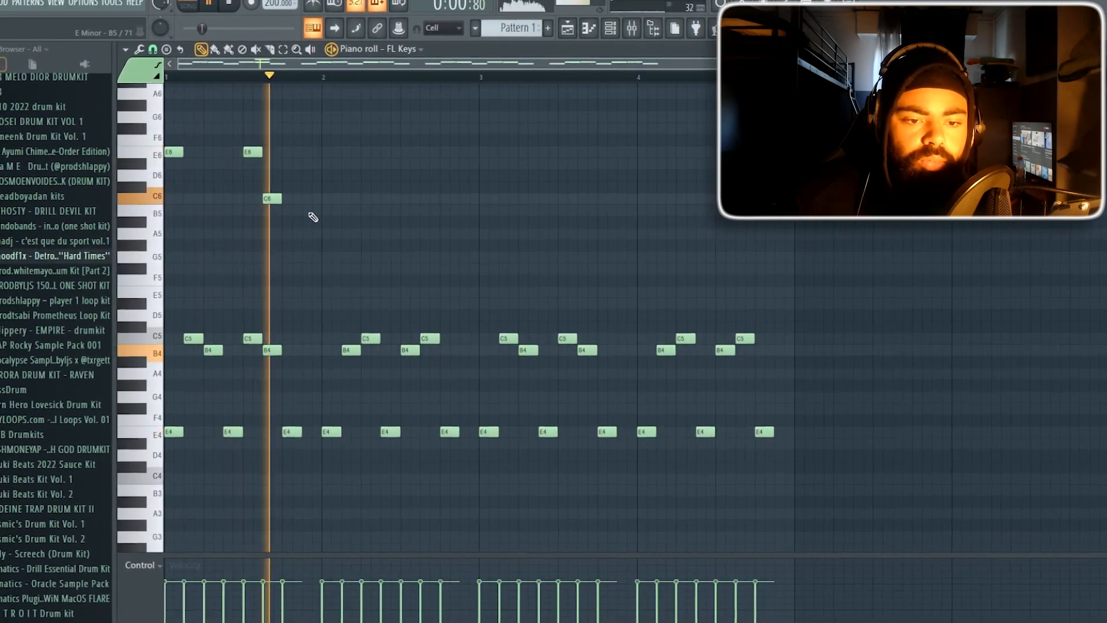
left_click(300, 209)
key("space")
key("space")
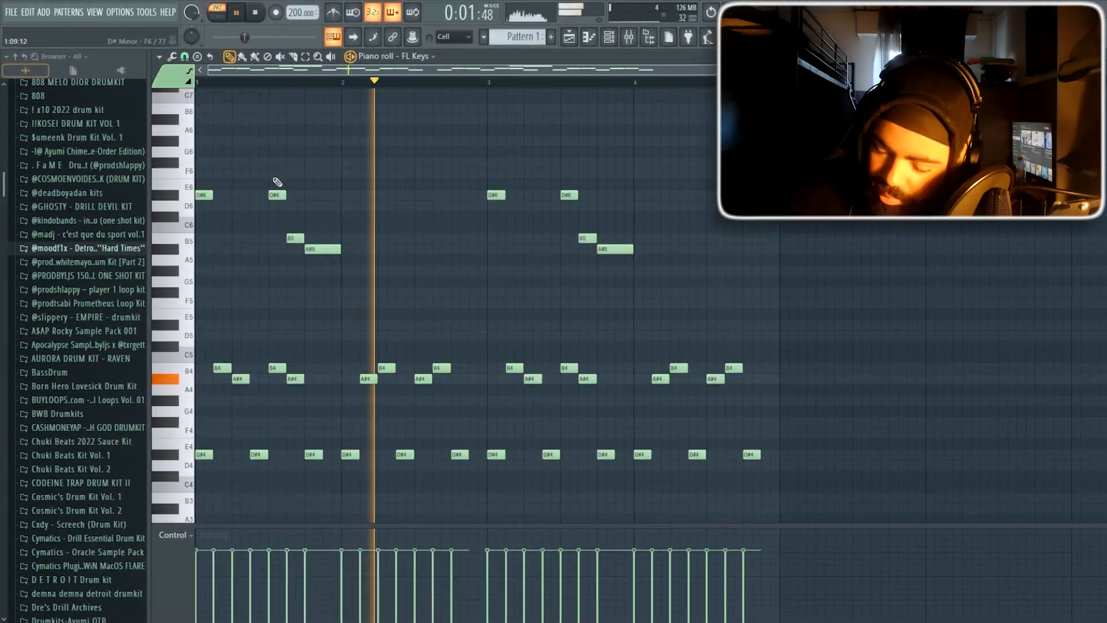
key("space")
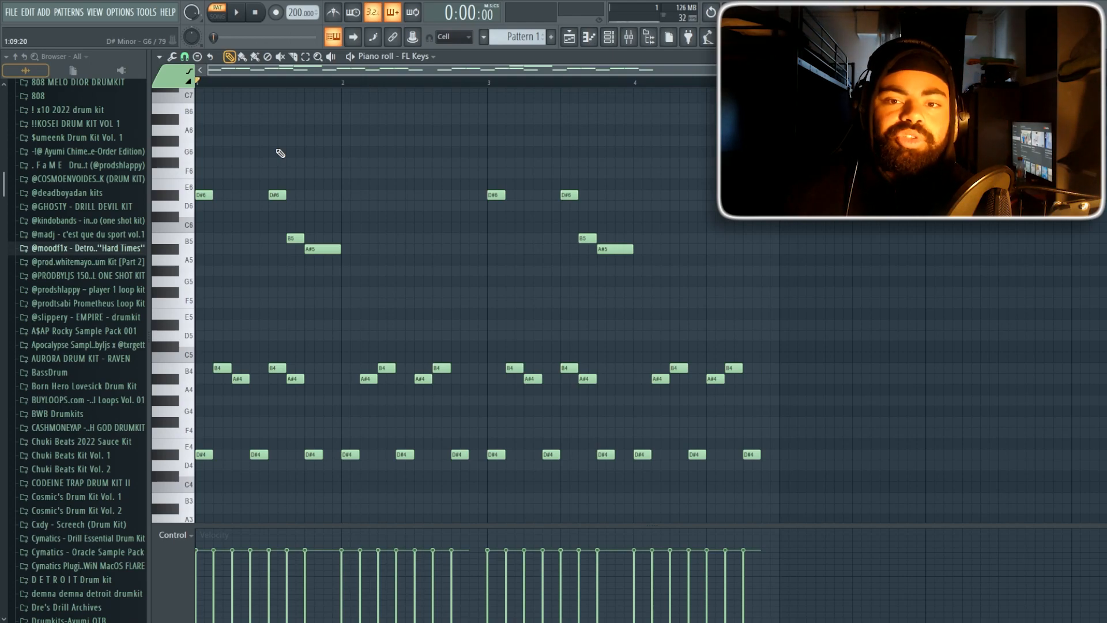
scroll(378, 317, "down", 5)
scroll(616, 403, "up", 2)
scroll(623, 386, "down", 2)
left_click_drag(759, 367, 201, 423)
left_click(289, 334, "ctrl")
scroll(317, 306, "up", 4)
scroll(340, 276, "up", 3)
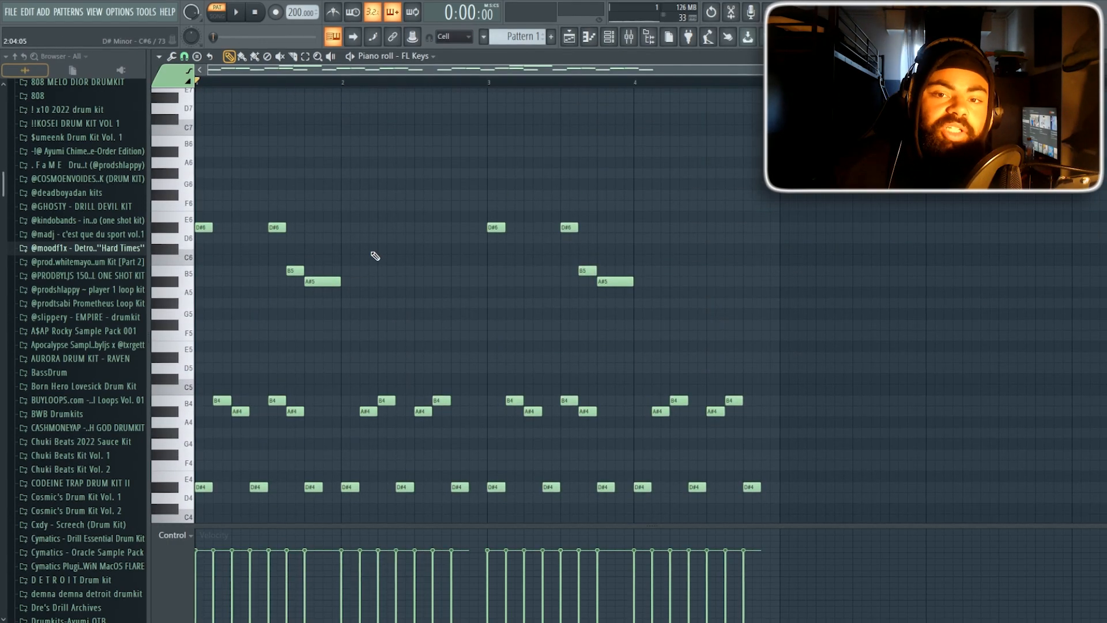
Step: Play the pattern and add low D#2 bass notes in bars 3 and 4, two octaves below the D#4 notes
key("space")
scroll(372, 253, "down", 2)
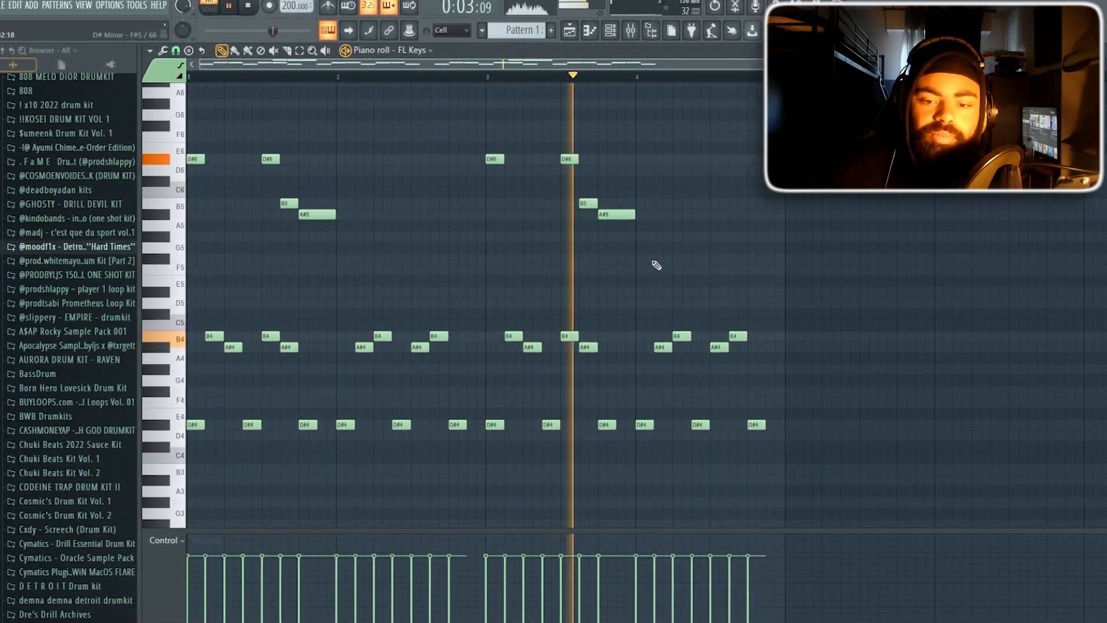
scroll(756, 254, "down", 6)
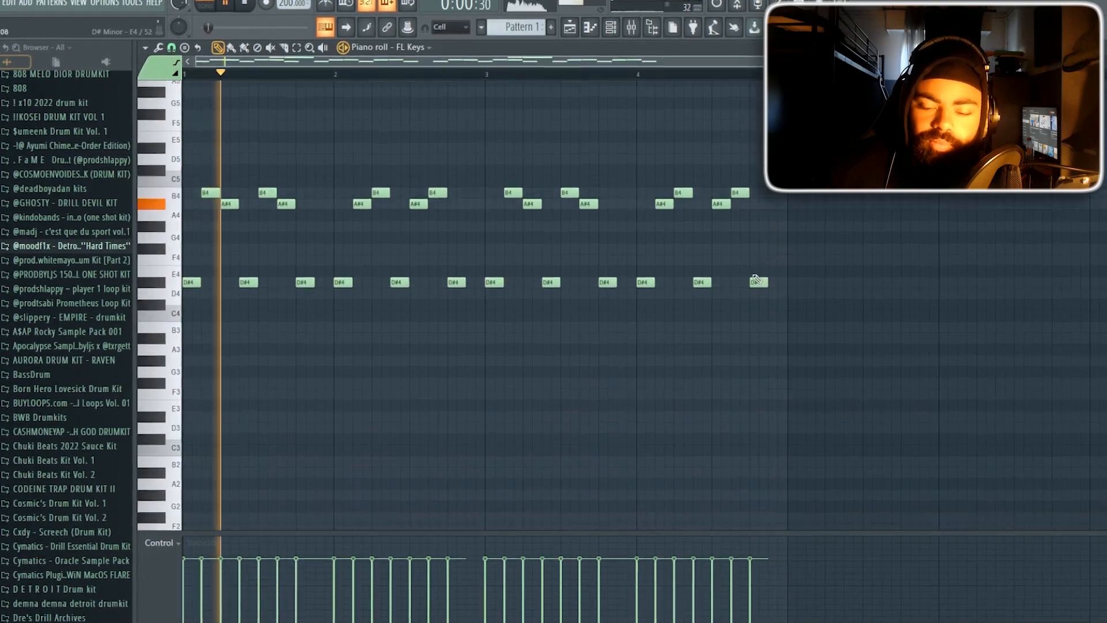
scroll(709, 310, "down", 1)
left_click(551, 393)
left_click(752, 393)
scroll(750, 345, "up", 5)
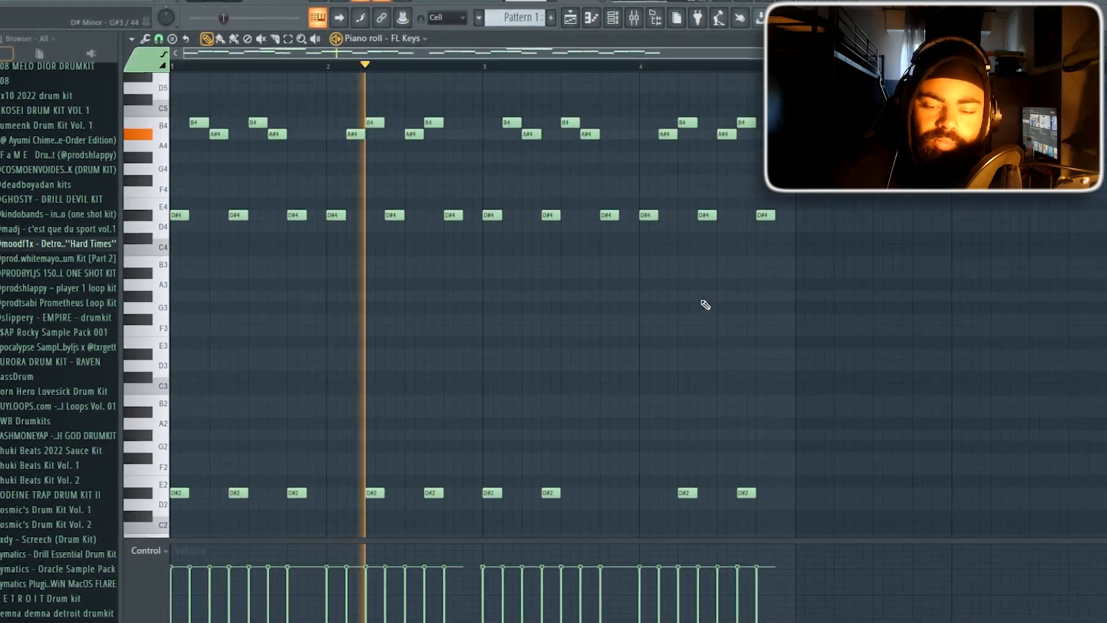
Step: Add a D#5 note at the end of bar 3, right after the high B5
scroll(577, 278, "up", 5)
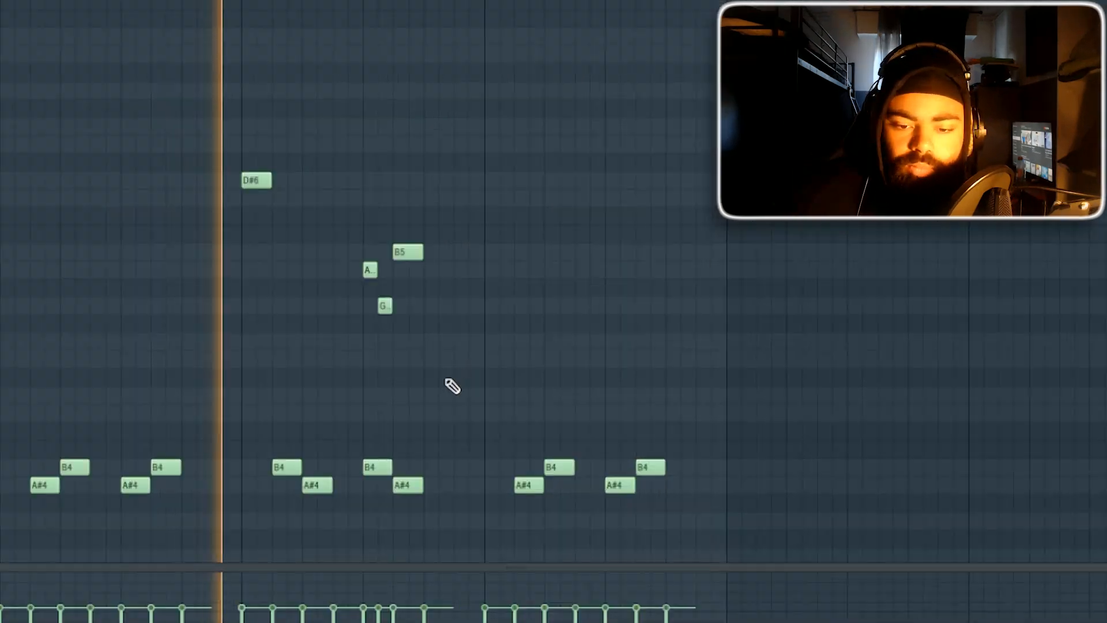
left_click(610, 428)
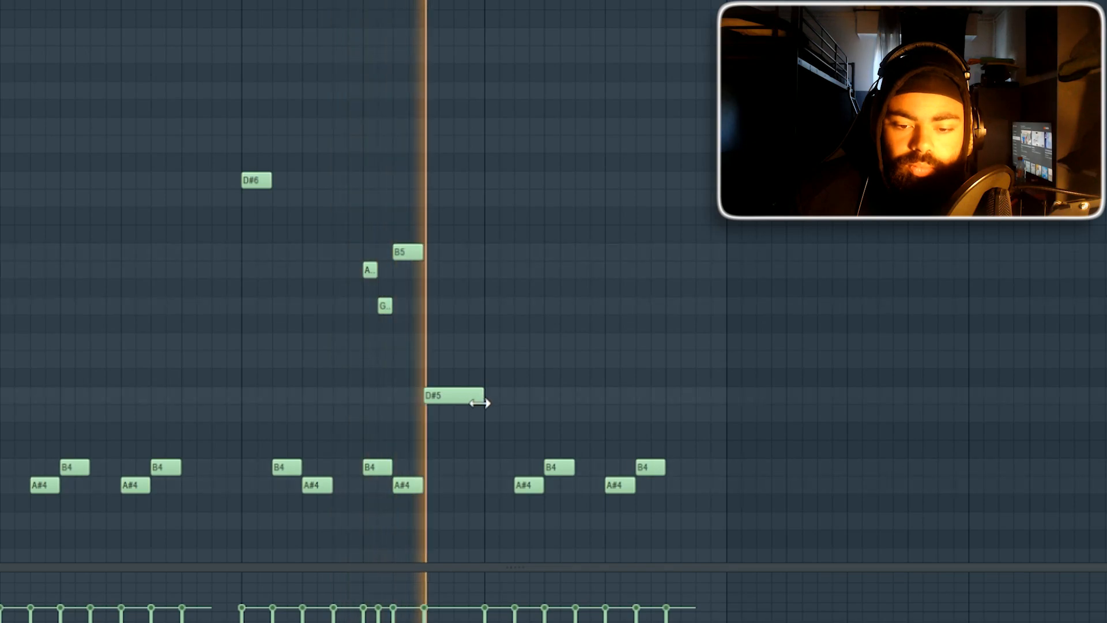
left_click(482, 389, "ctrl")
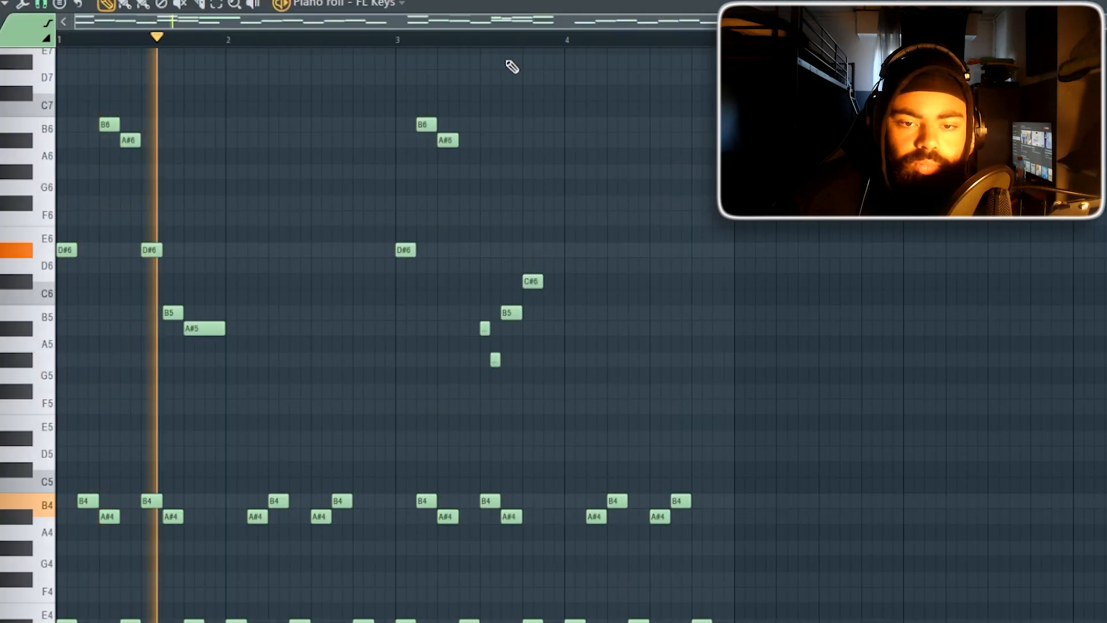
left_click(501, 53)
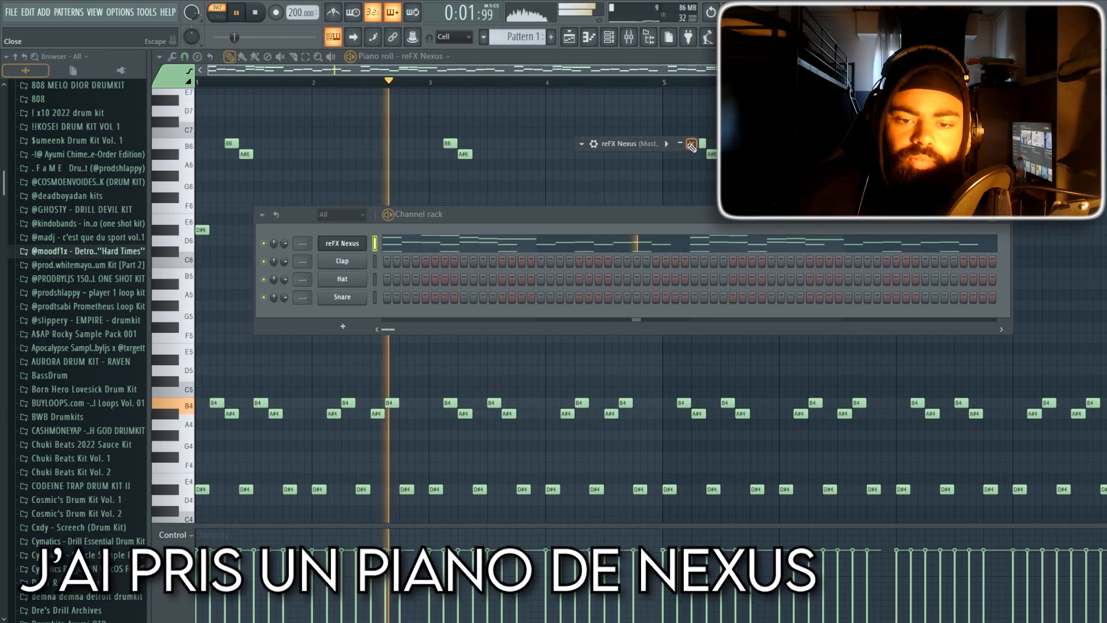
Step: Hide the channel rack and play the melody on the reFX Nexus piano
key("F6")
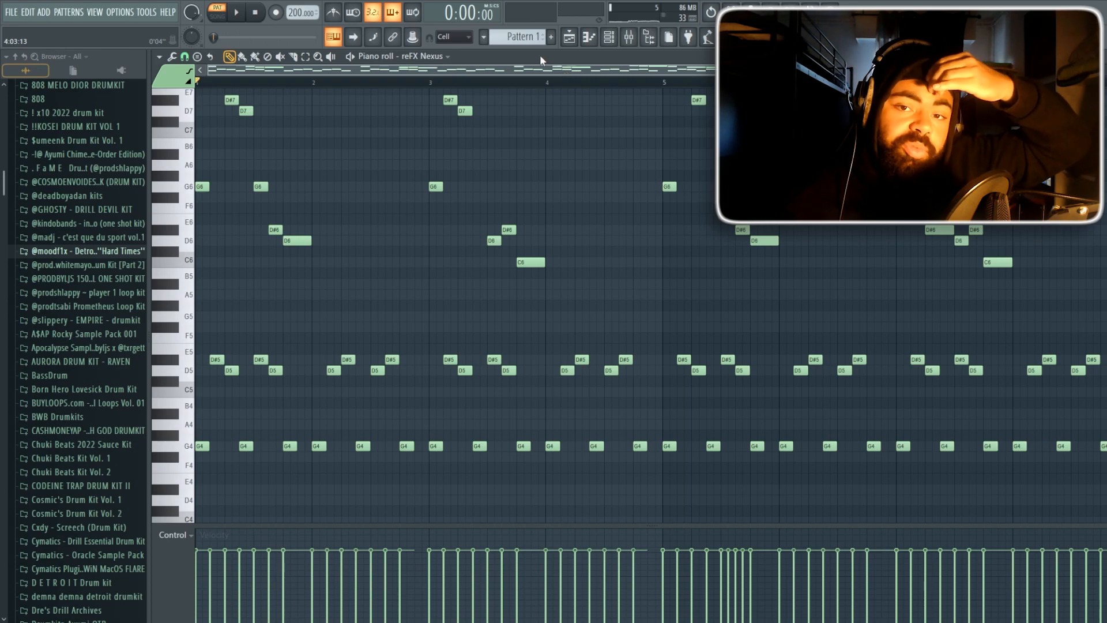
scroll(571, 138, "up", 2)
key("space")
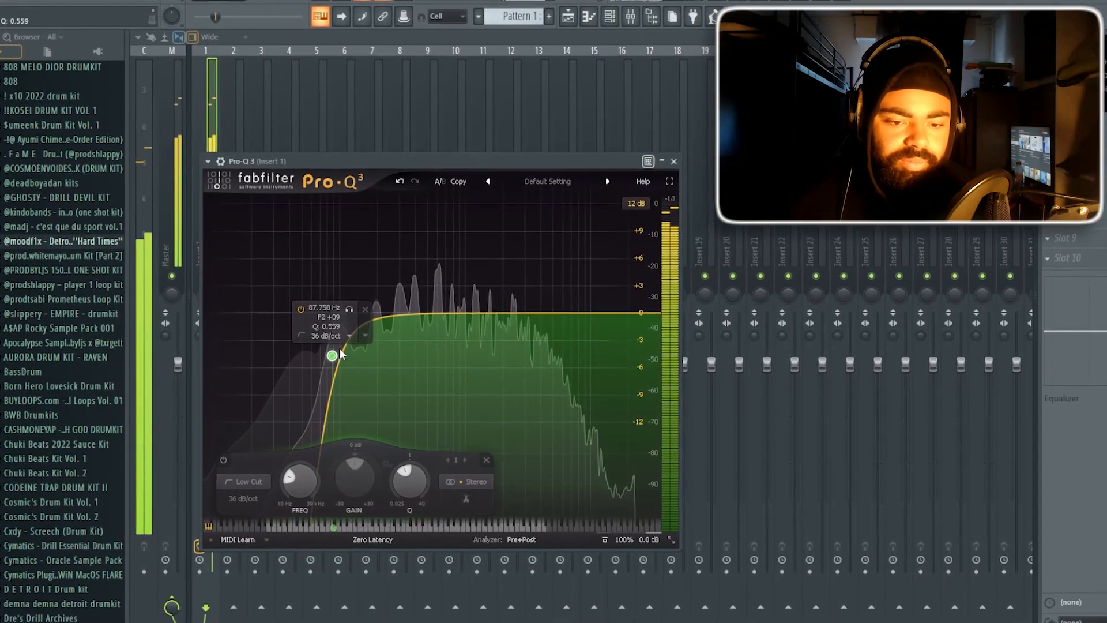
Step: Add a High Cut band with an 18 dB/oct slope to Pro-Q 3 on Insert 1 and lower its cutoff frequency
scroll(340, 354, "down", 1)
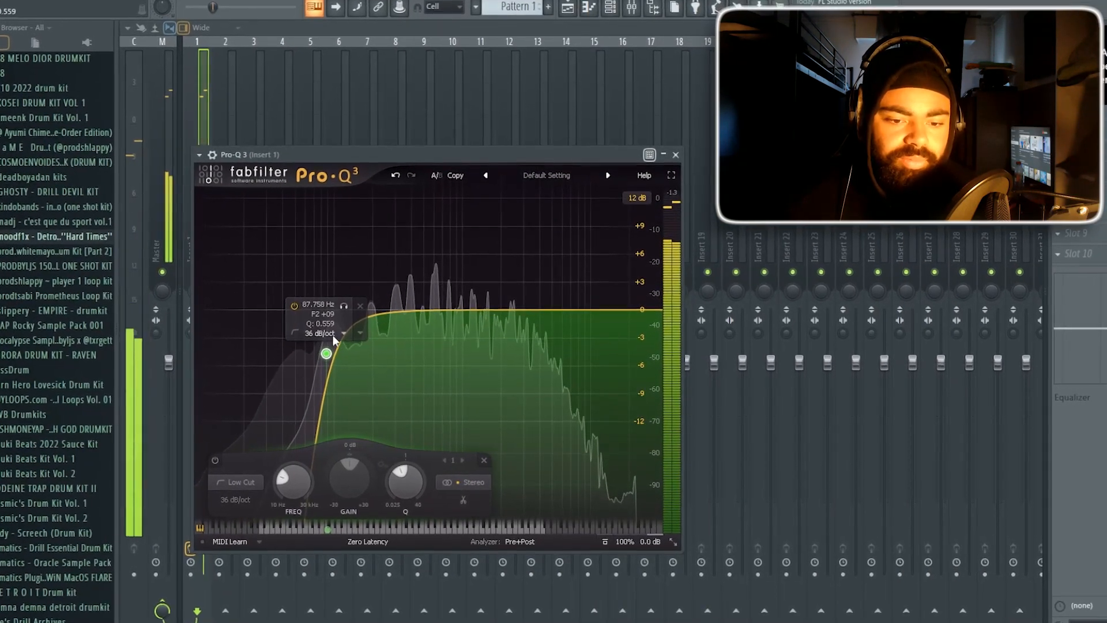
left_click_drag(622, 303, 630, 312)
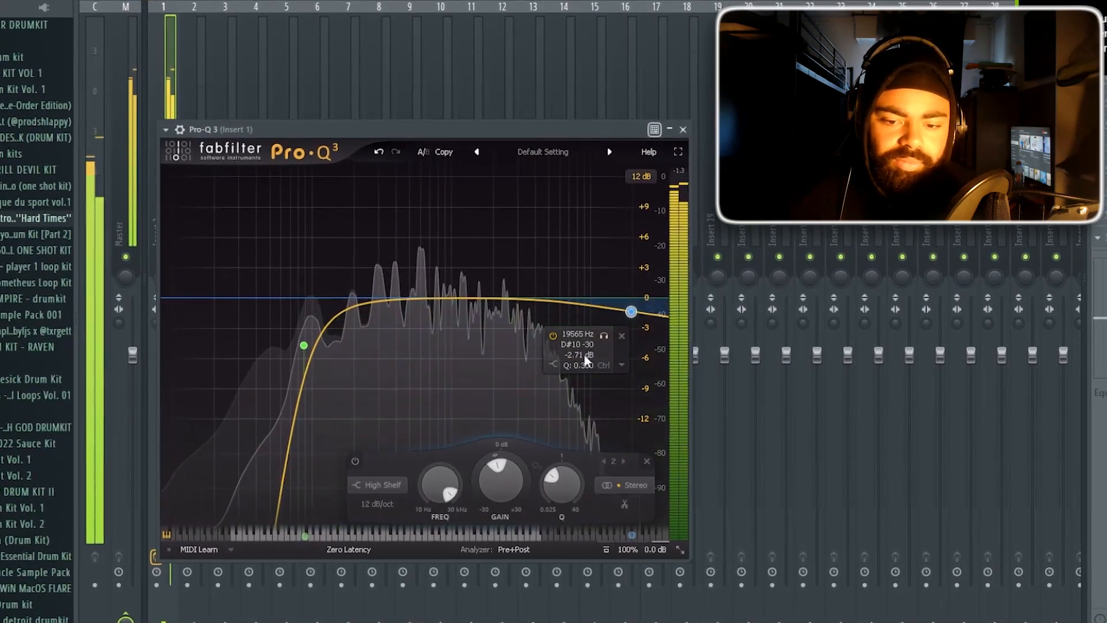
left_click(557, 366)
left_click(609, 374)
scroll(582, 370, "up", 4)
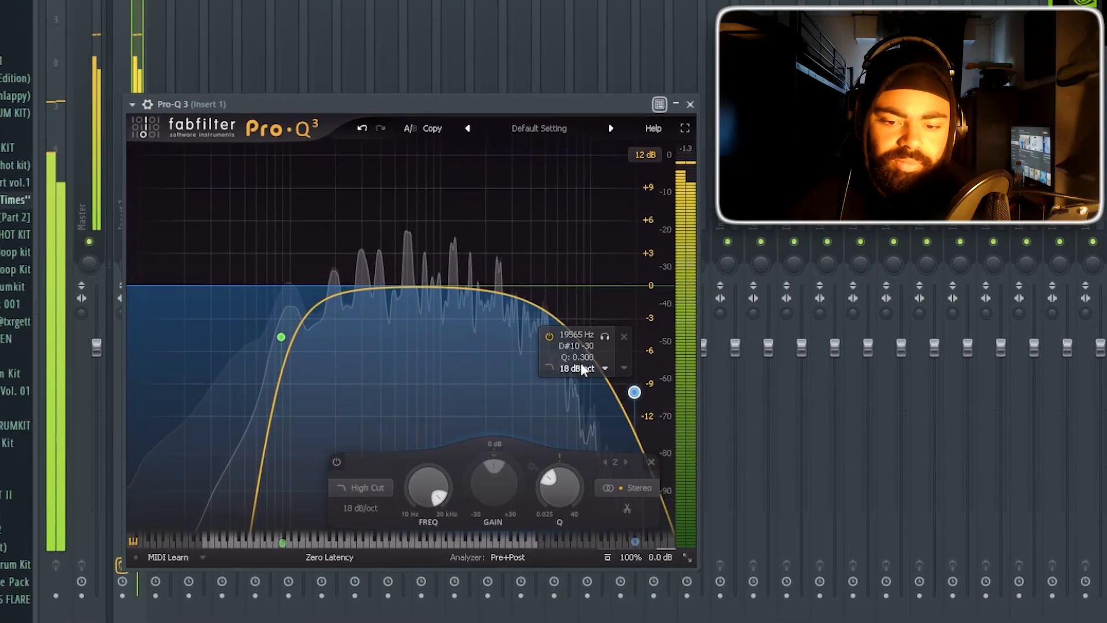
left_click_drag(633, 393, 575, 309)
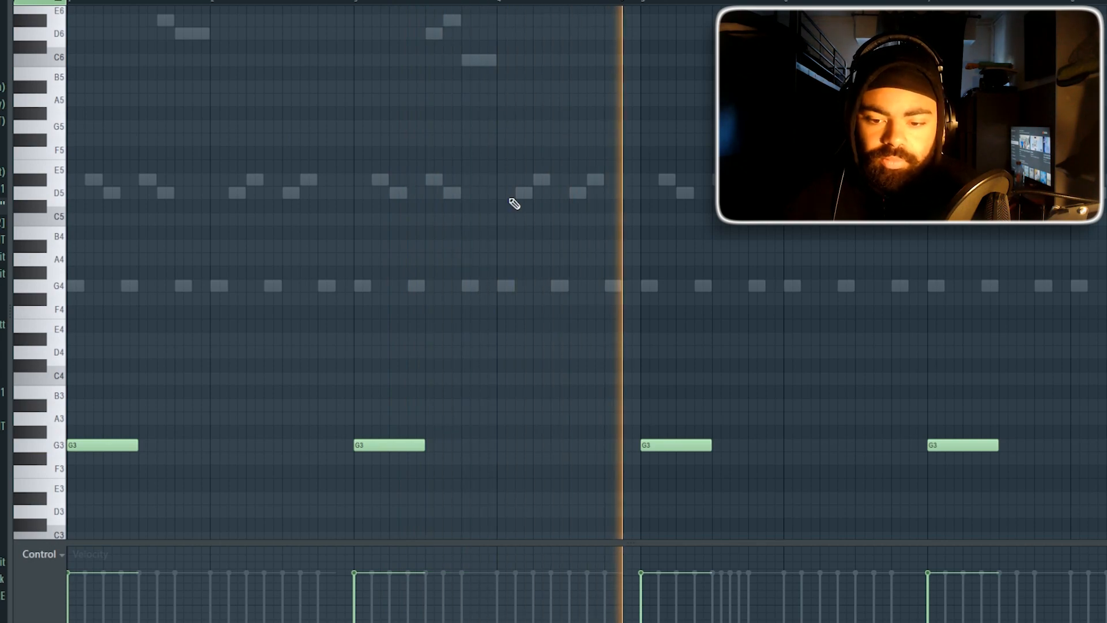
Step: Load patch +11 from the 16 Strings category in Xpand!2
key("F6")
key("F6")
key("F6")
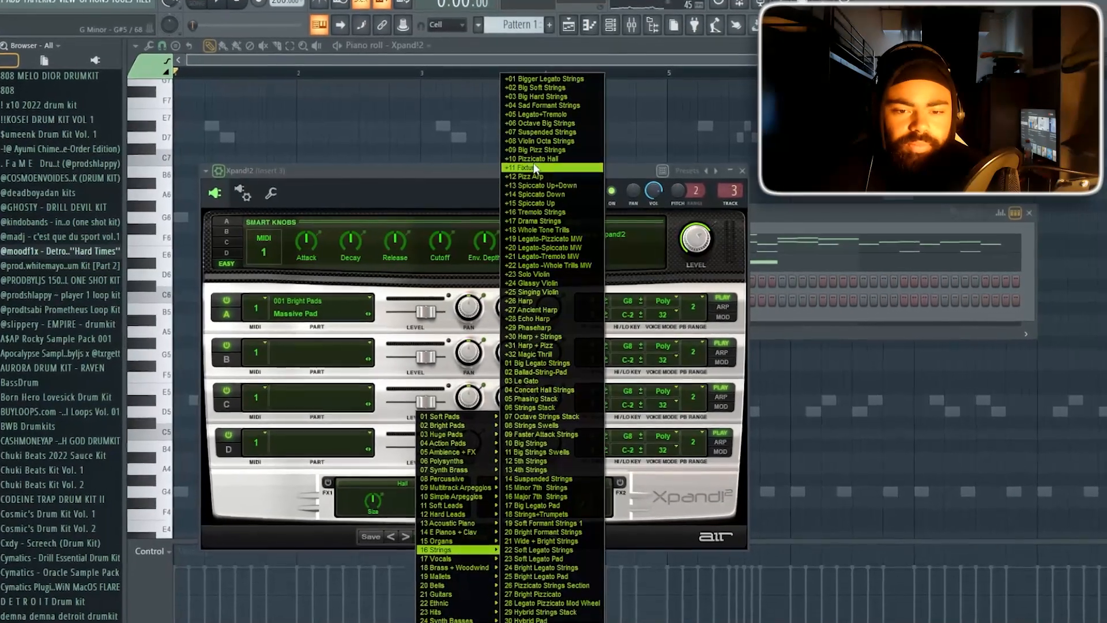
left_click(535, 170)
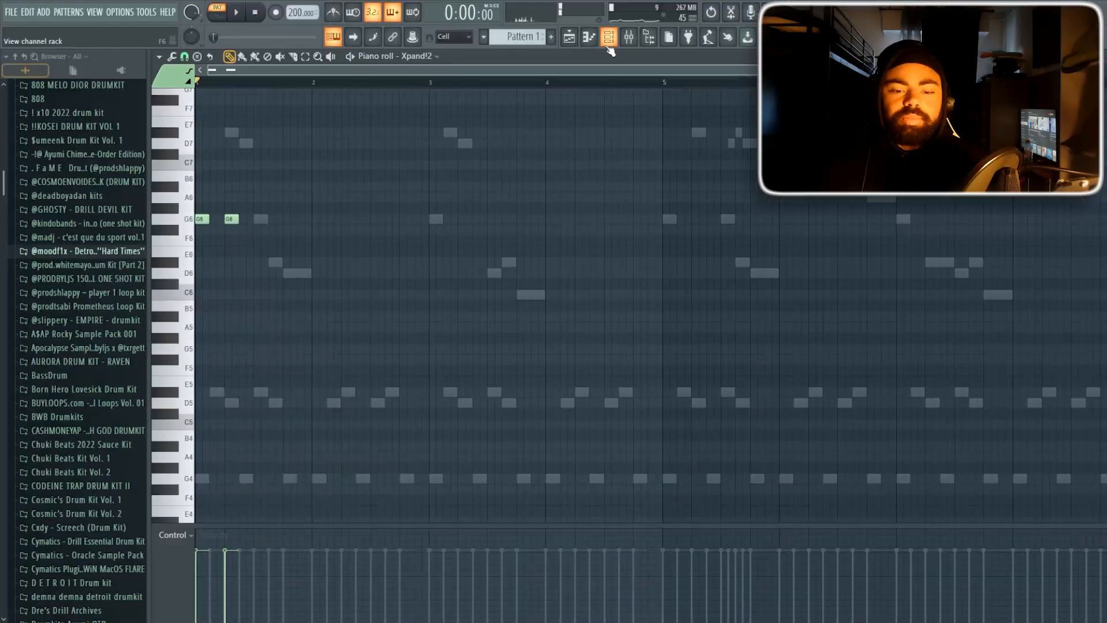
Step: Play the pattern and extend the Xpand!2 line with a D6 at the end of bar 1 and D#6 notes in bar 2
key("F6")
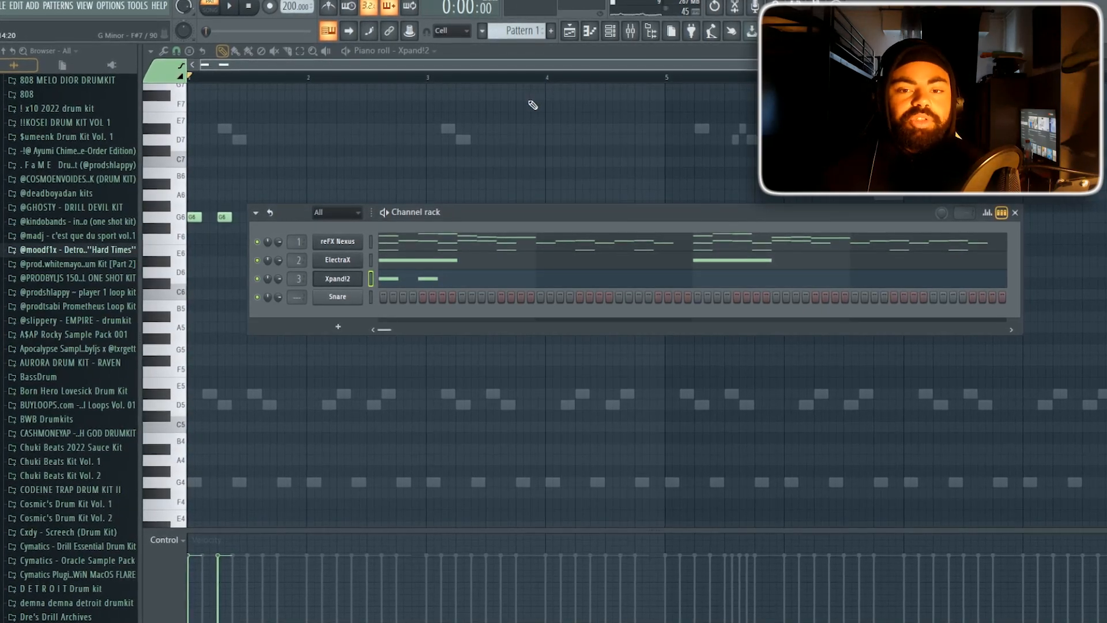
key("F6")
key("space")
left_click(276, 271)
left_click(382, 271)
left_click(340, 259)
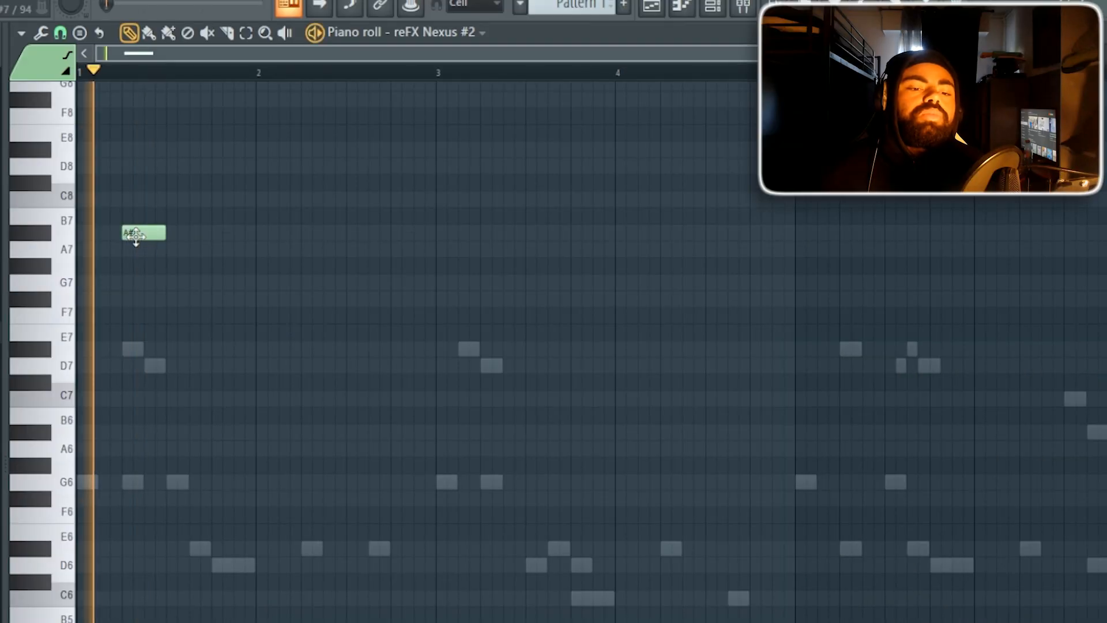
Step: Continue the descending reFX Nexus #2 line in bar 1 with A7 and G7 notes after the A#7
left_click(171, 250)
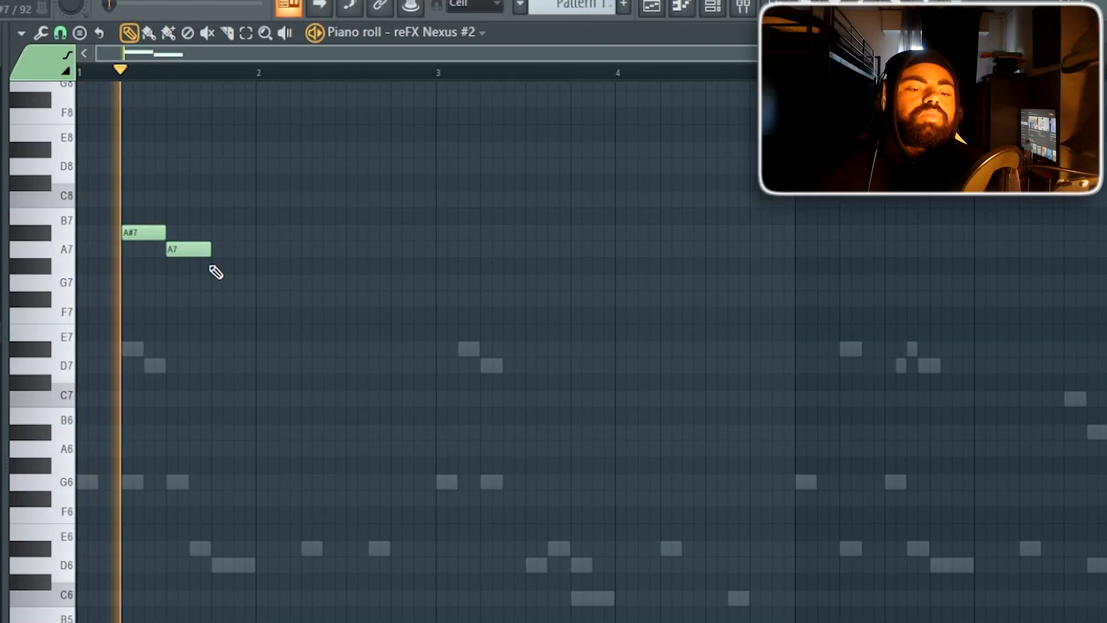
left_click_drag(229, 282, 221, 283)
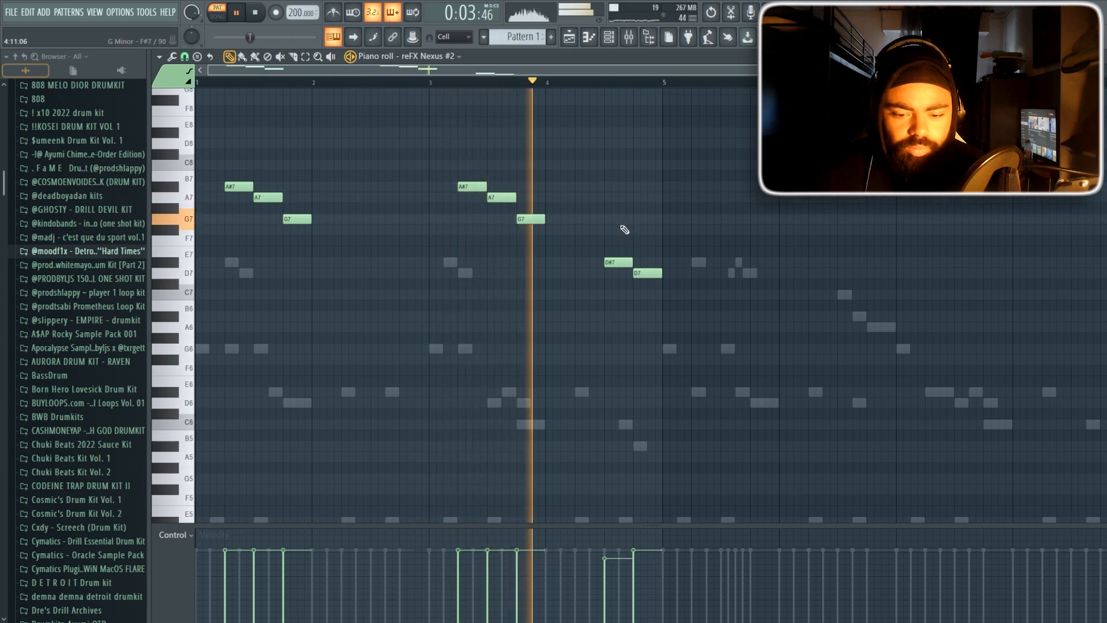
Step: Select all the reFX Nexus #2 notes in bars 1 to 4, duplicate them into the following bars and clear the selection
scroll(610, 223, "down", 2)
left_click_drag(686, 105, 211, 313)
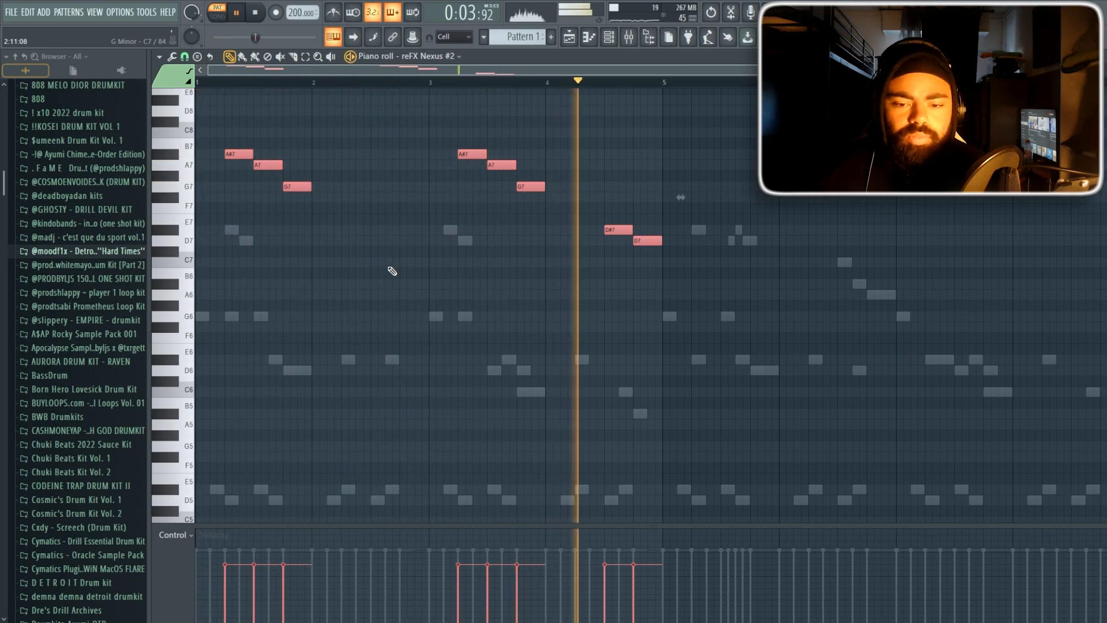
key("ctrl+b")
key("ctrl+d")
key("space")
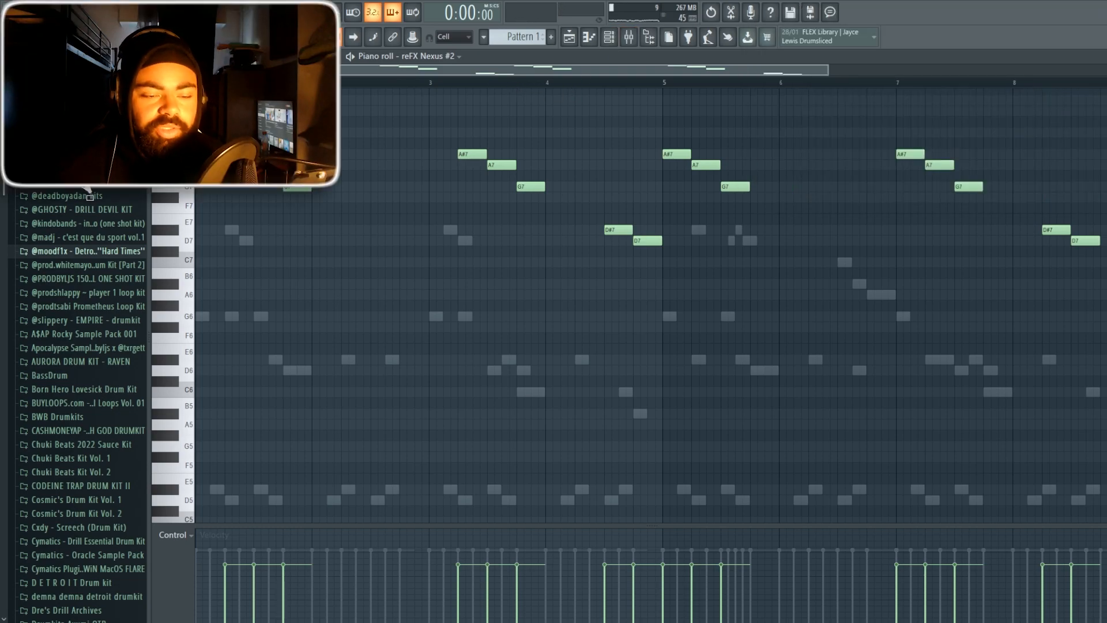
Step: Play the pattern, close the reFX Nexus #2 Pro-Q 3 window and show the channel rack
key("space")
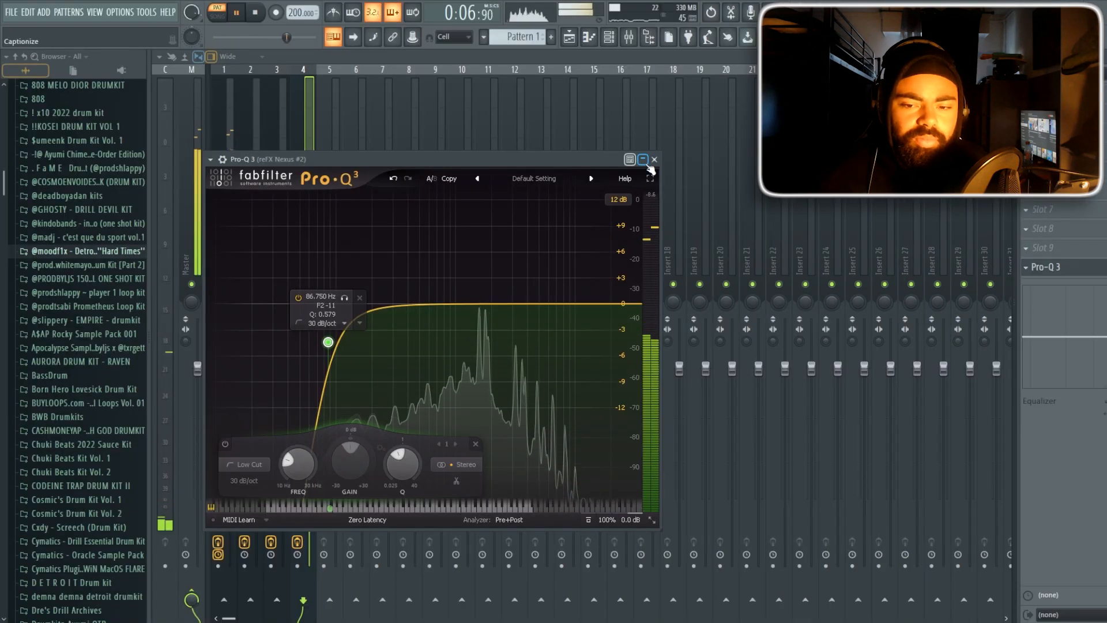
left_click(661, 142)
left_click(607, 40)
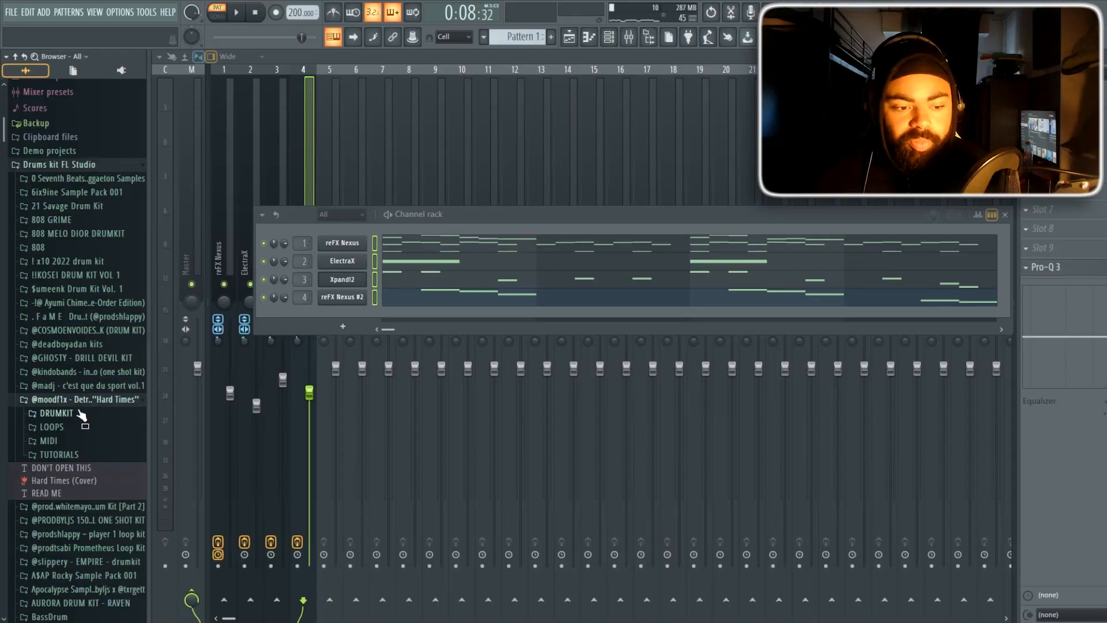
left_click(82, 414)
scroll(85, 427, "down", 4)
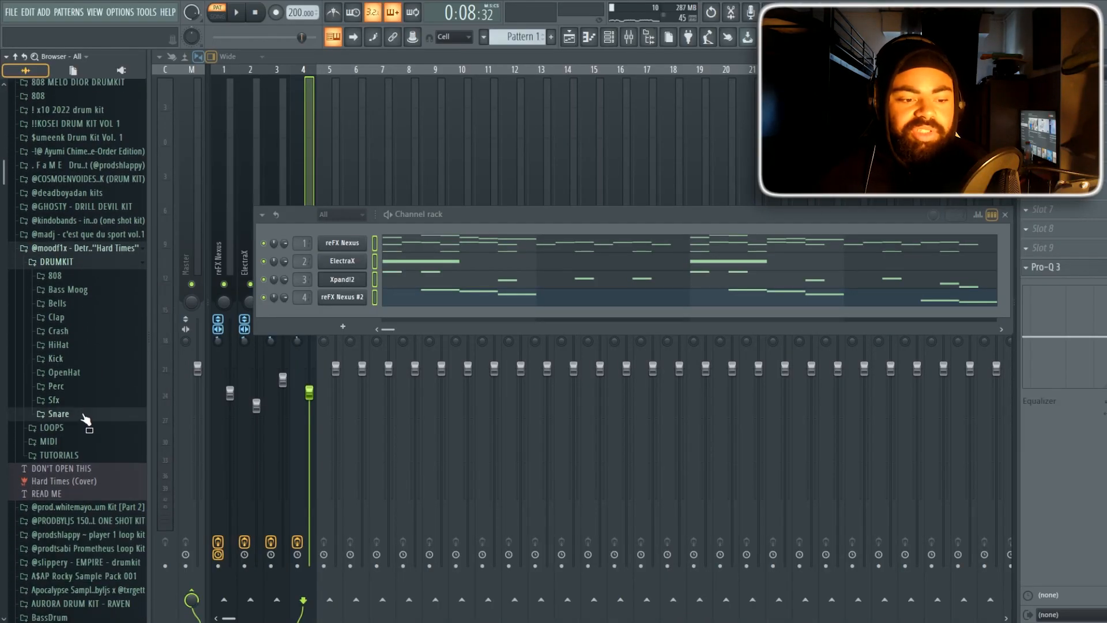
left_click(84, 415)
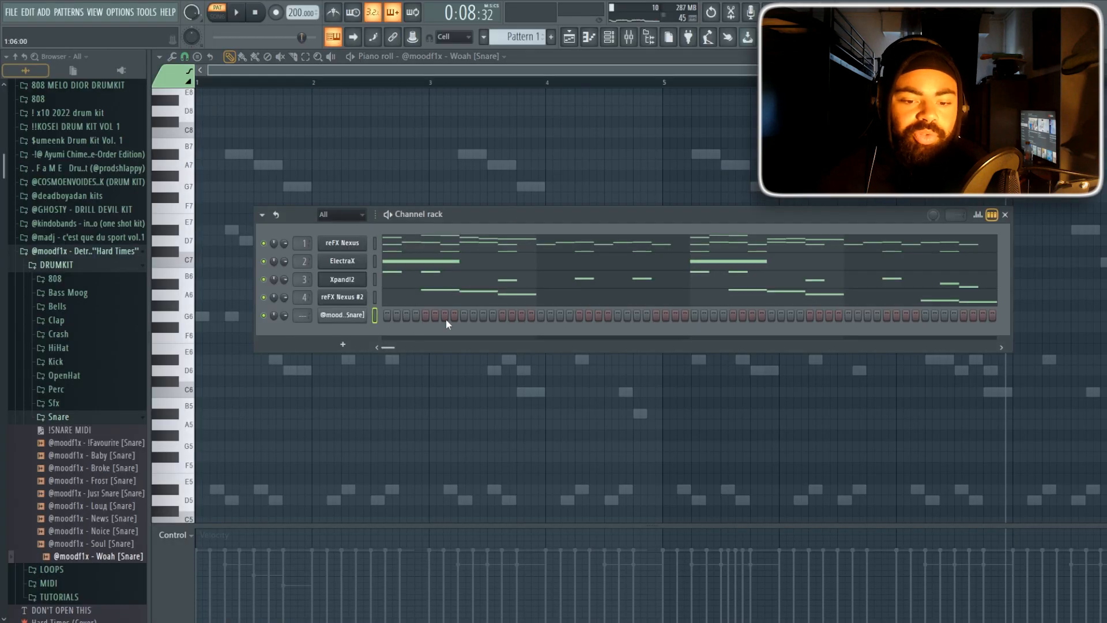
left_click(464, 315)
left_click_drag(305, 82, 66, 110)
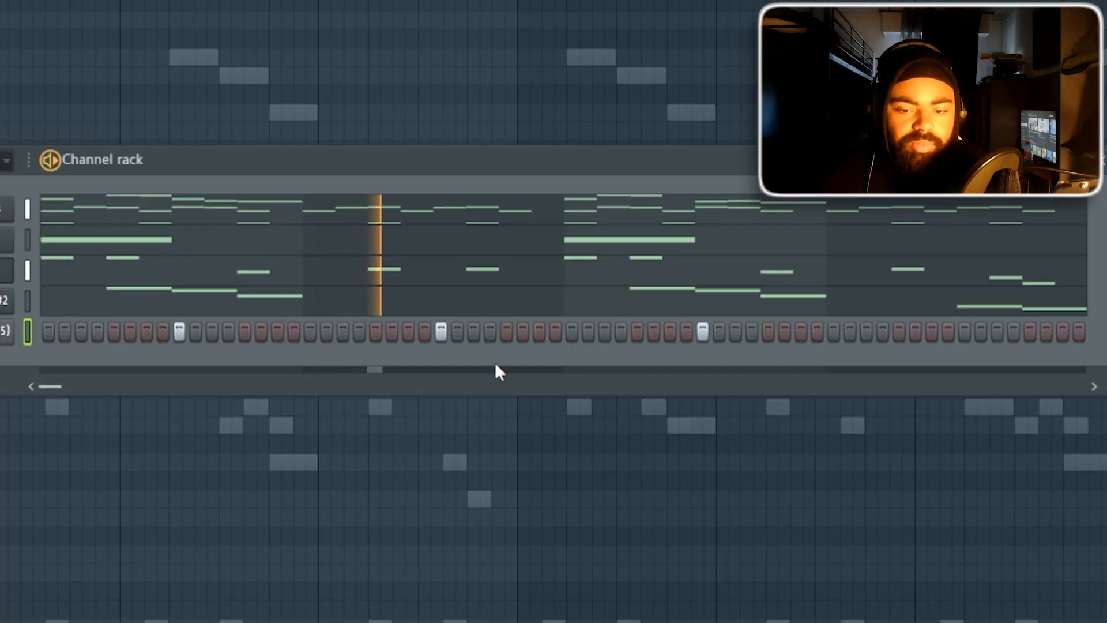
left_click(963, 331)
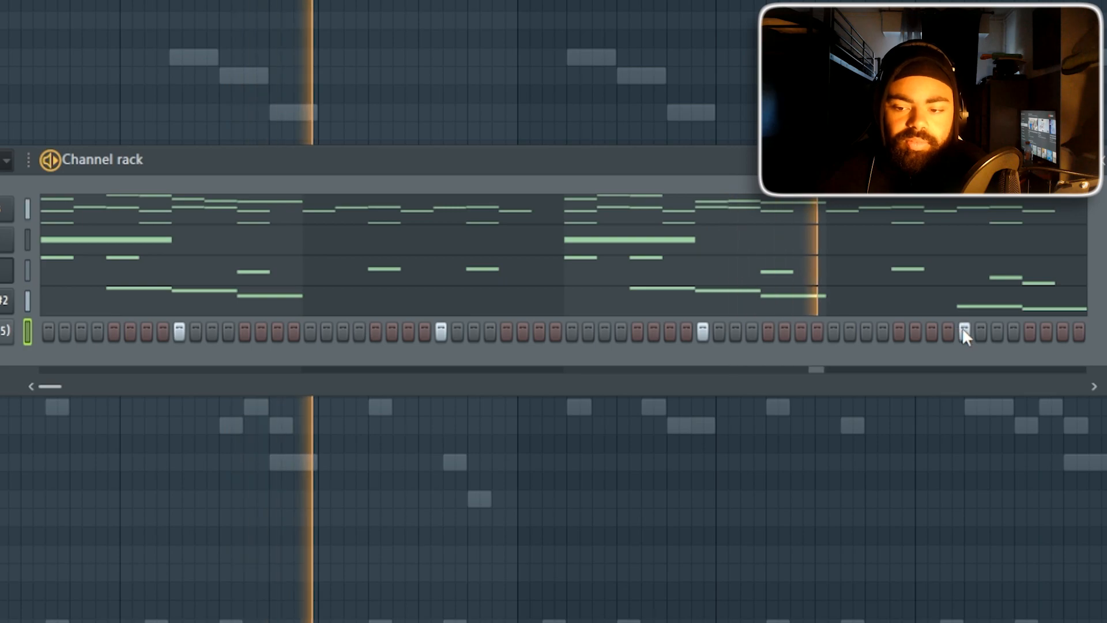
Step: Fill the Detroit Hi-Hat (7) channel on every second step and add an extra Detroit Snare (5) hit on step 47
right_click(9, 331)
left_click(60, 331)
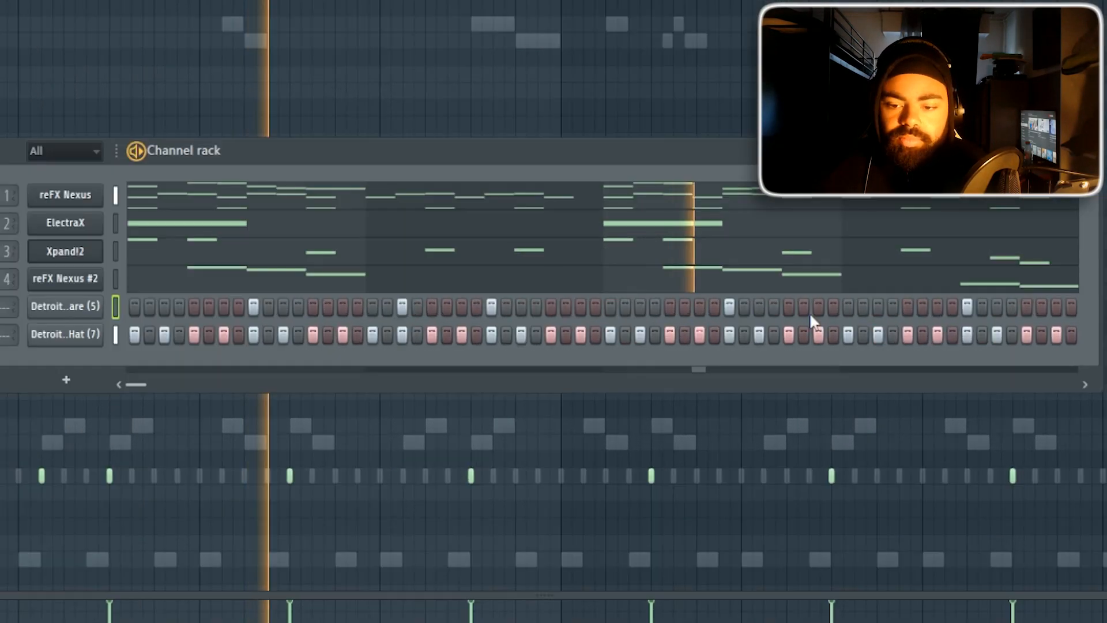
left_click(824, 314)
key("space")
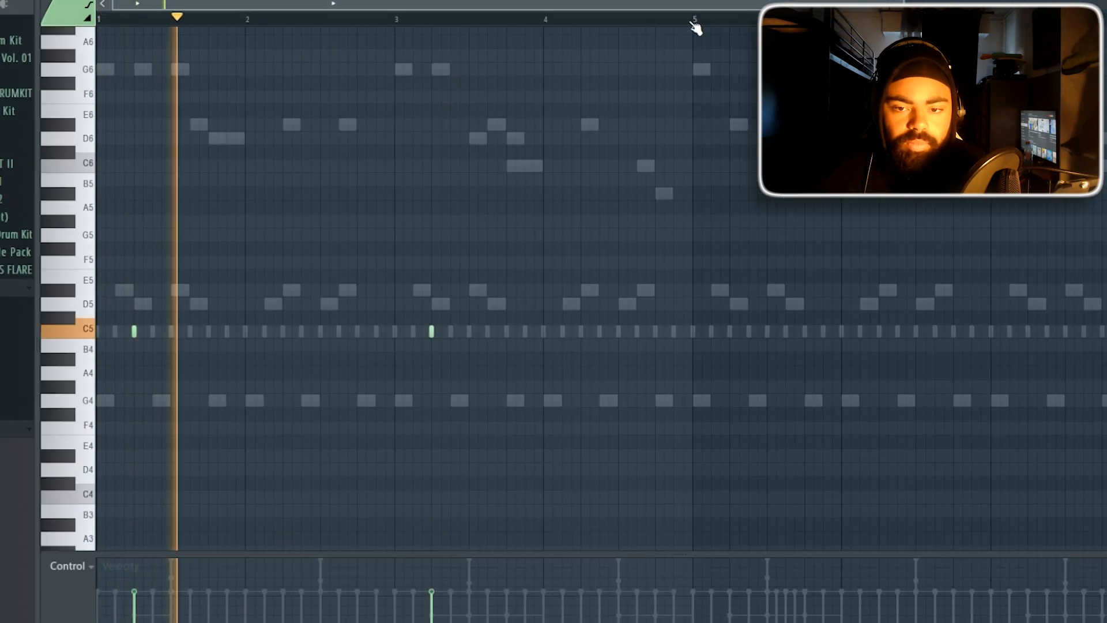
Step: Duplicate the first four bars of Detroit Open Hat (3) notes into the following bars and add a hi-hat hit on step 62
left_click_drag(695, 26, 93, 46)
key("ctrl+b")
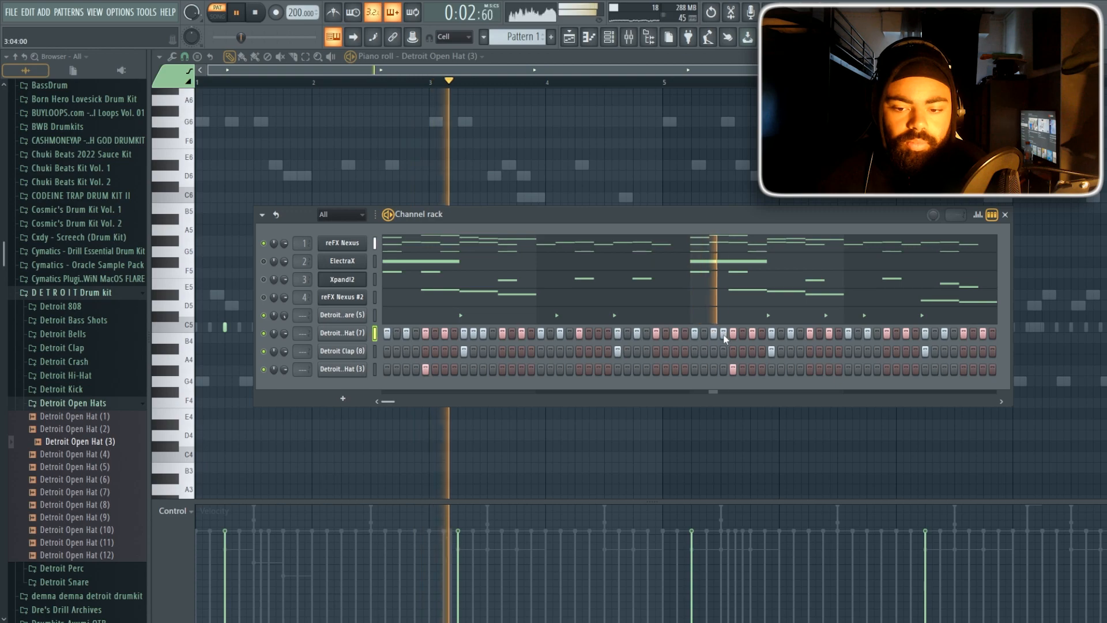
left_click(973, 333)
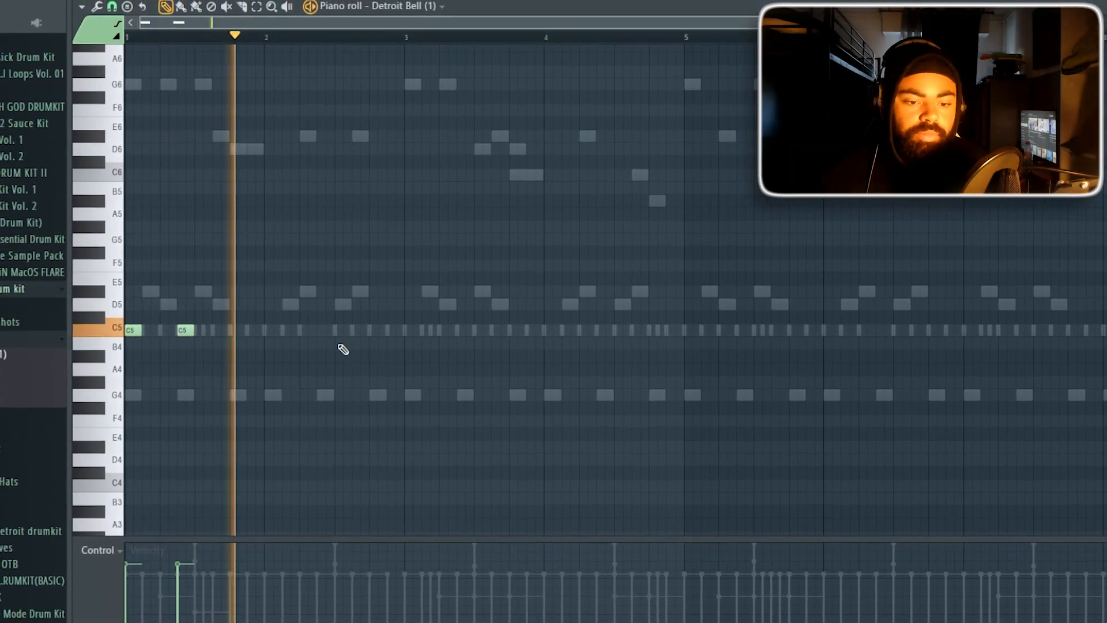
Step: Replay the pattern and add a third C5 note for Detroit Bell (1) near the end of bar 1
key("space")
key("space")
key("space")
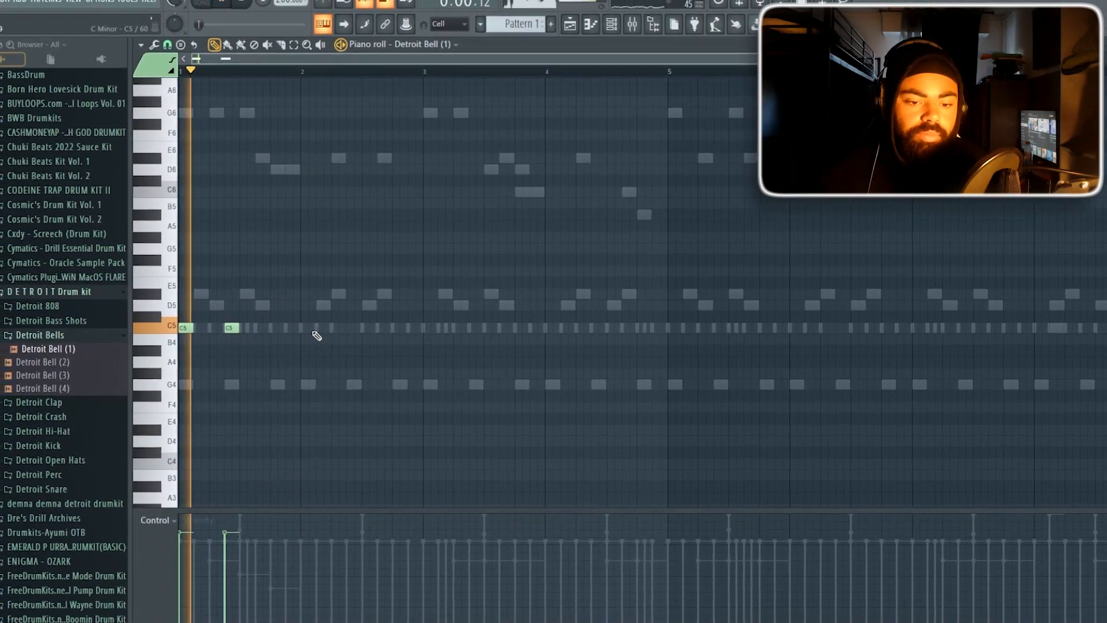
left_click(288, 327)
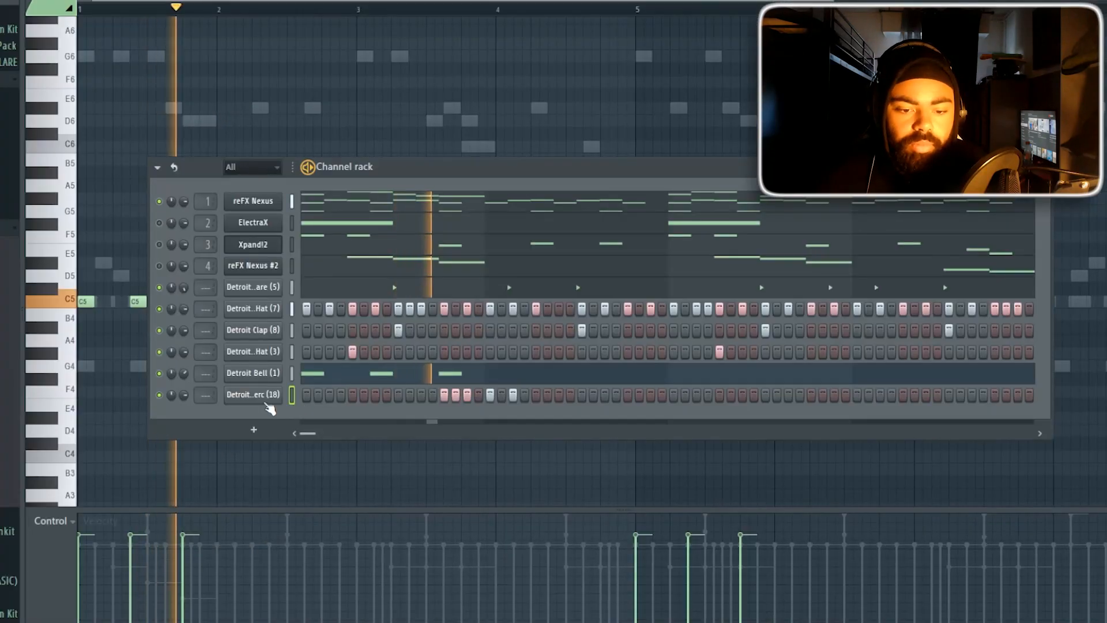
Step: Open the Detroit Perc (18) channel in the piano roll and toggle the pattern playback
right_click(278, 396)
left_click(301, 399)
key("space")
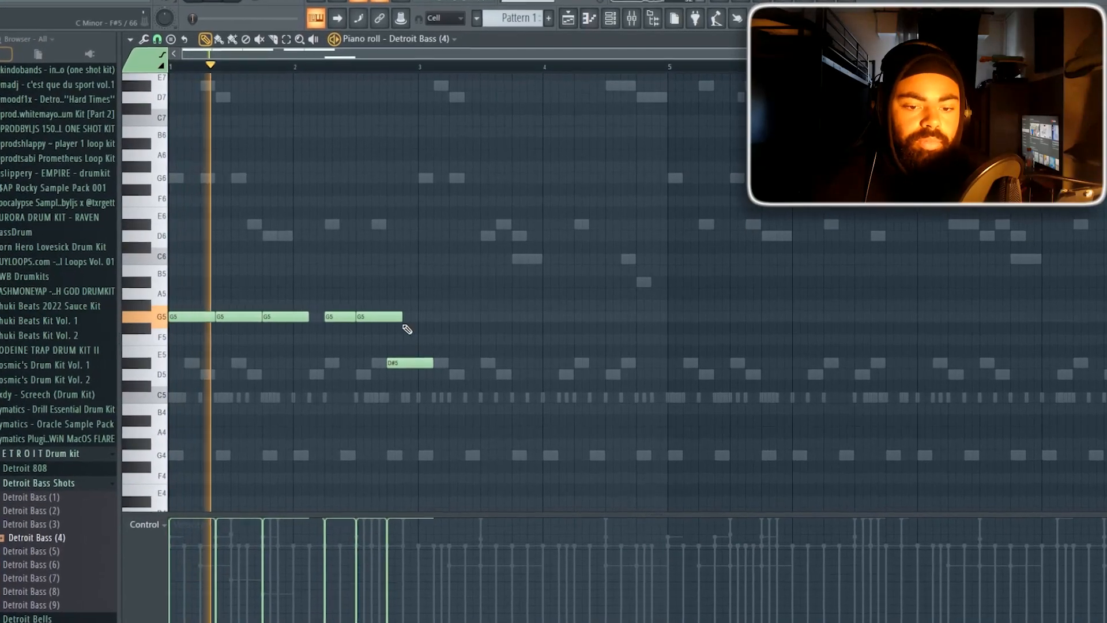
Step: Move the D#5 note of the Detroit Bass (4) line to the start of bar 3 and play the pattern
left_click_drag(392, 368, 426, 370)
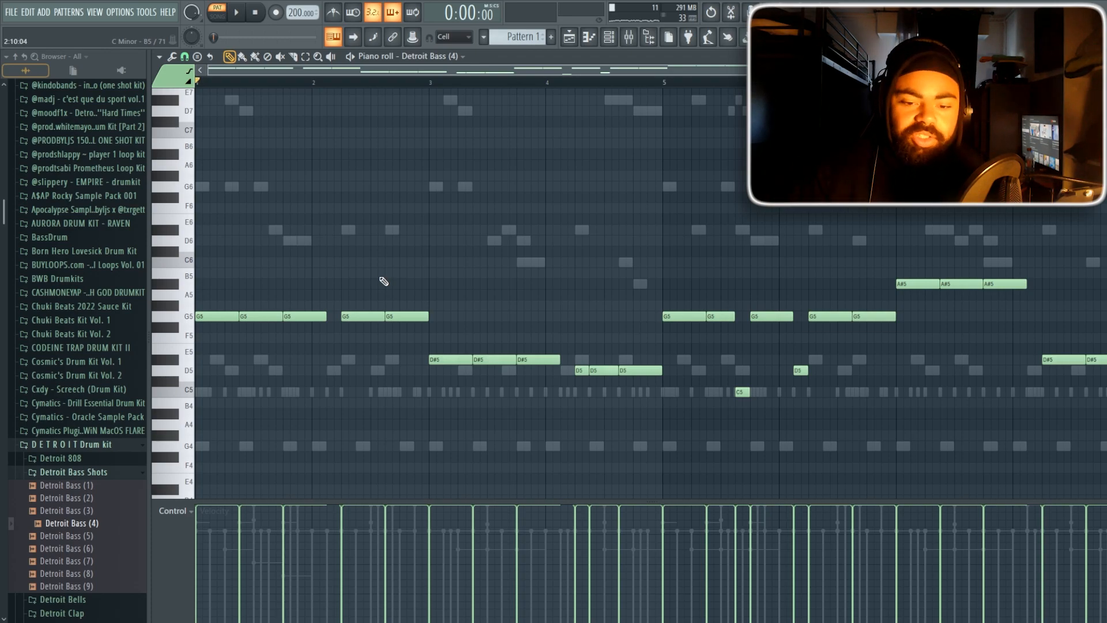
key("space")
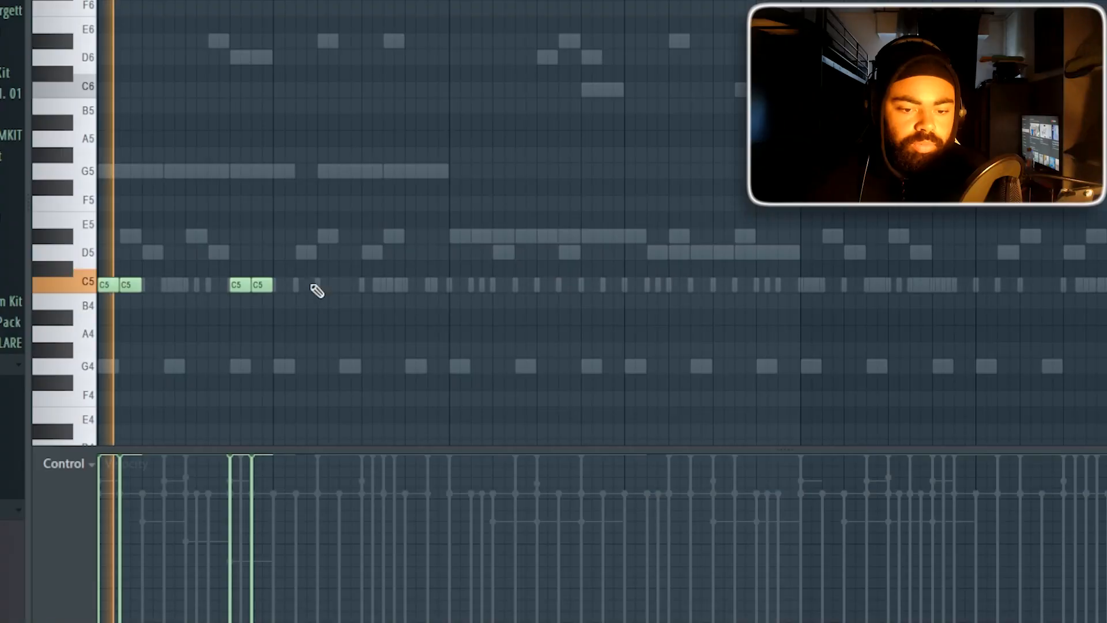
Step: Add C5 notes for Detroit Kick (1) in the first half of bar 2 and of bar 4
left_click(318, 284)
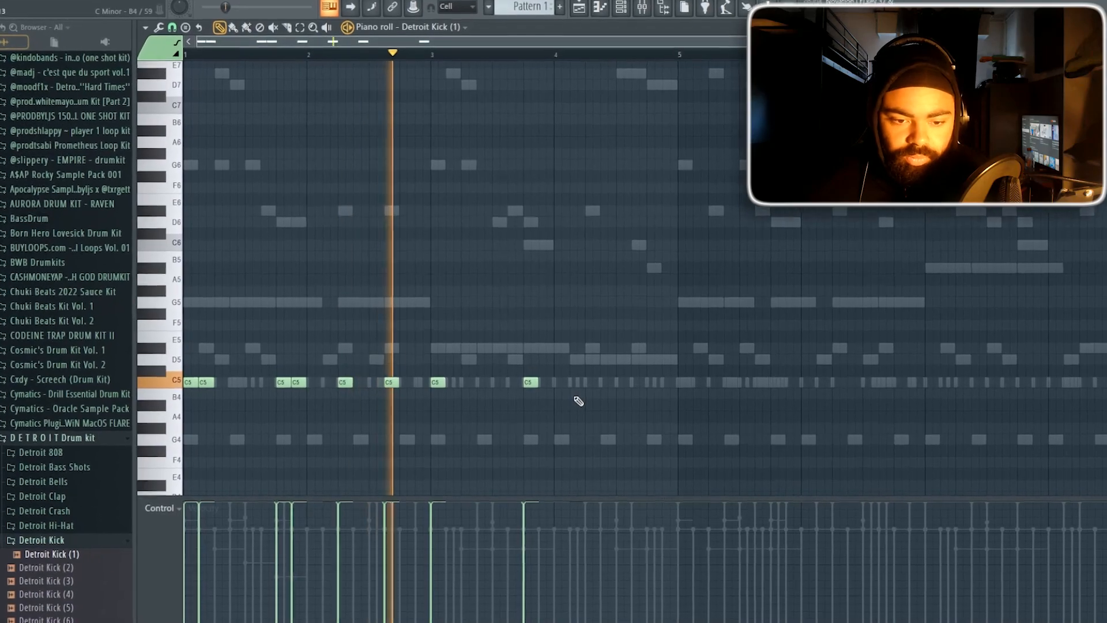
left_click(604, 368)
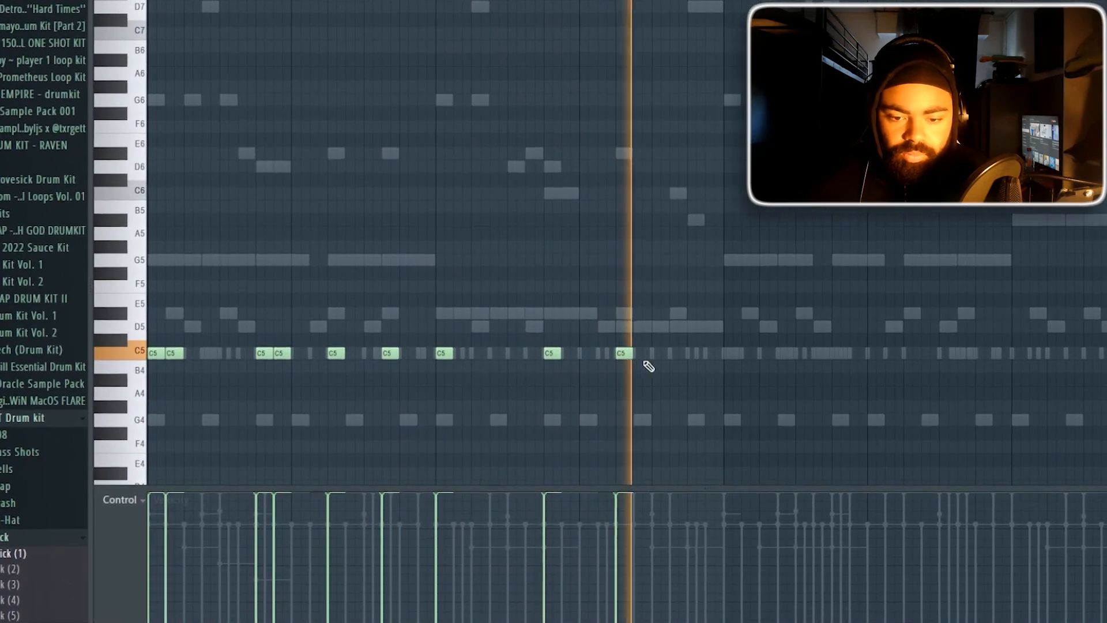
left_click(636, 368)
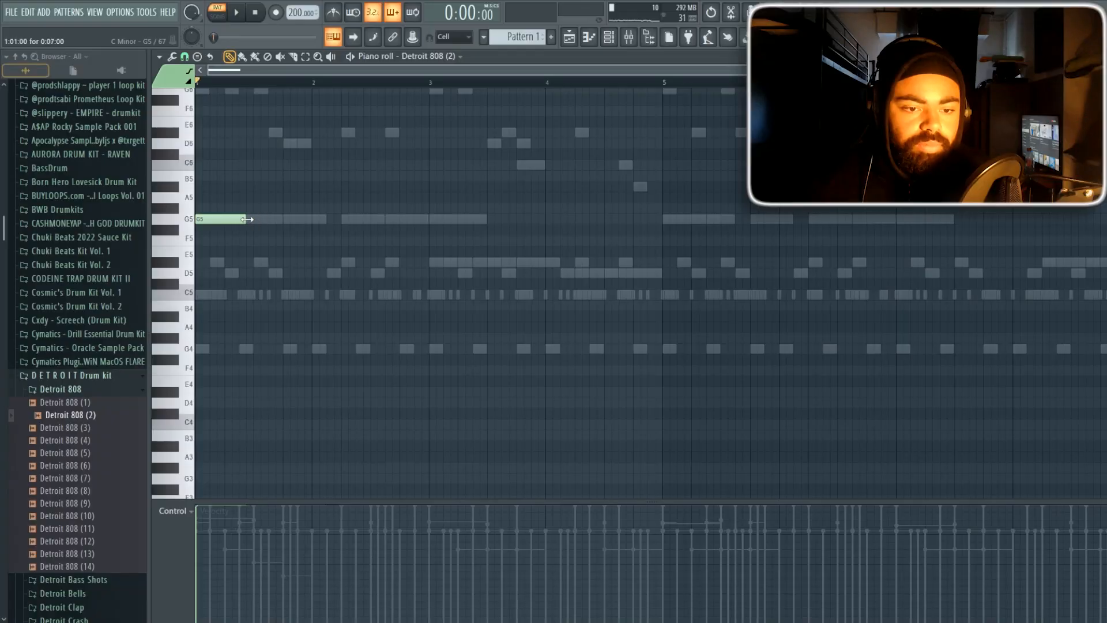
Step: Extend the Detroit 808 (2) line with G5 notes in bar 1, shortened D#6 notes in bar 3 and a D6 in bar 4
left_click(250, 217)
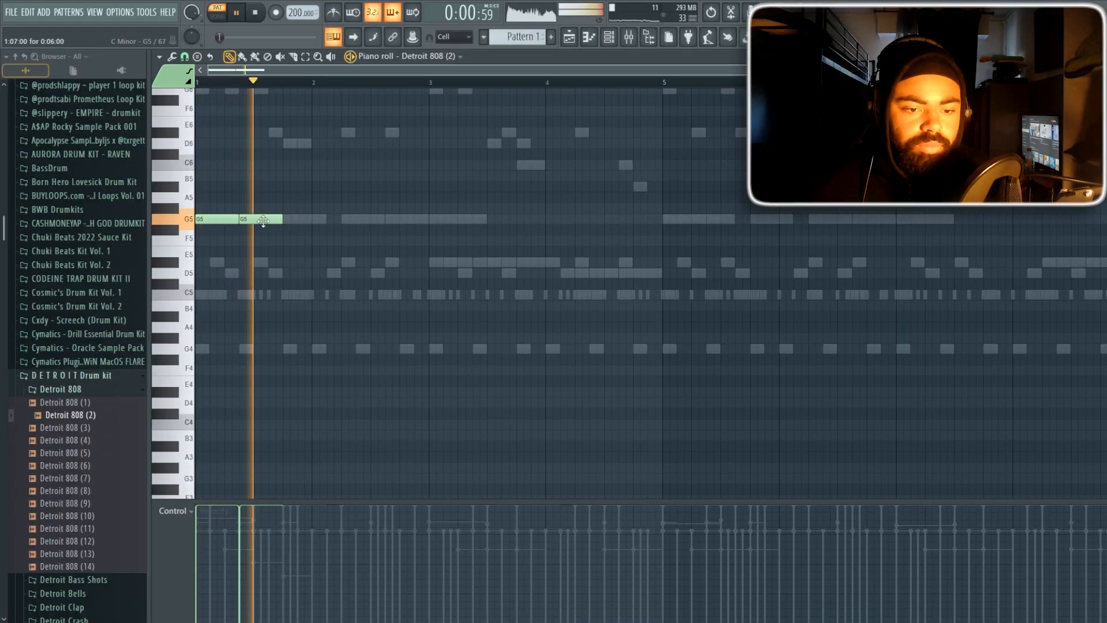
left_click(301, 211)
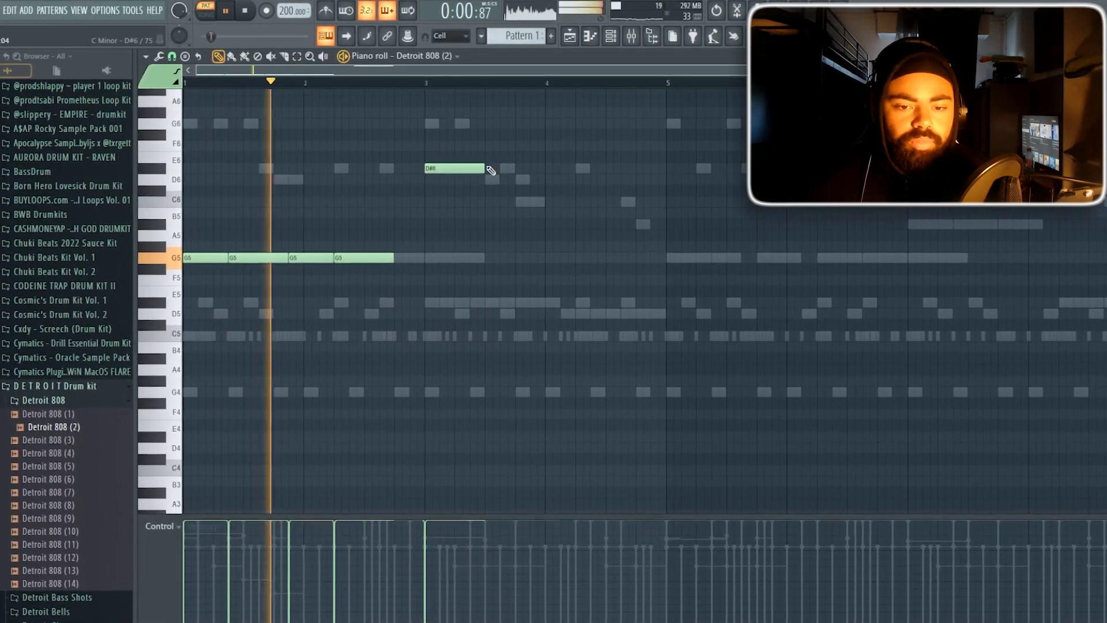
left_click_drag(483, 168, 468, 168)
left_click(474, 168)
left_click(524, 171)
left_click(594, 182)
key("space")
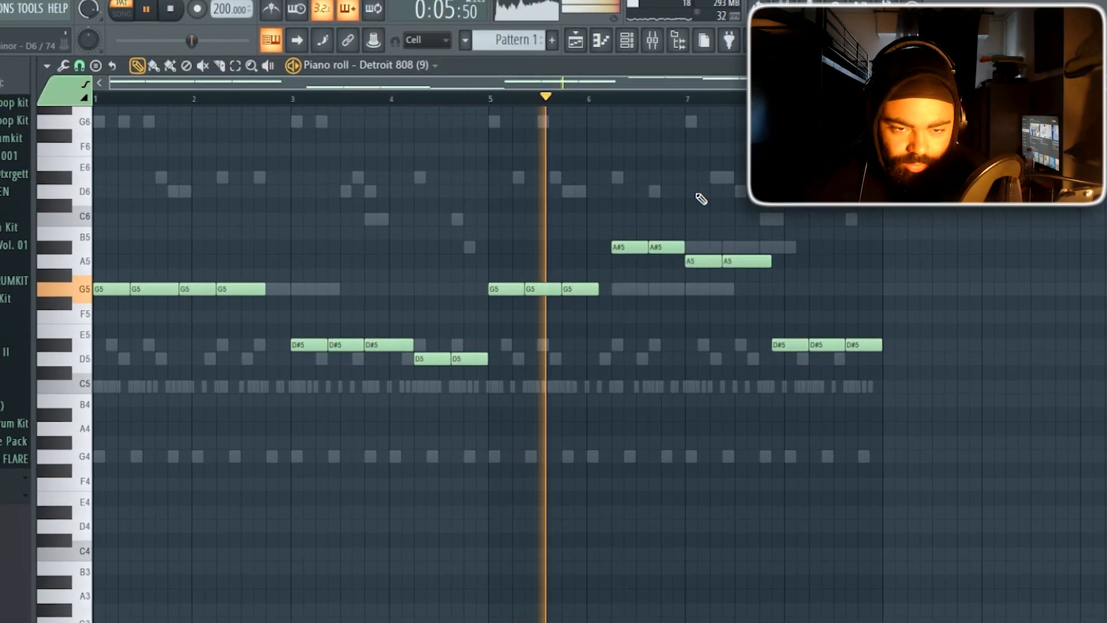
Step: Show the channel rack over the Detroit 808 (9) piano roll and hide it again
left_click(629, 42)
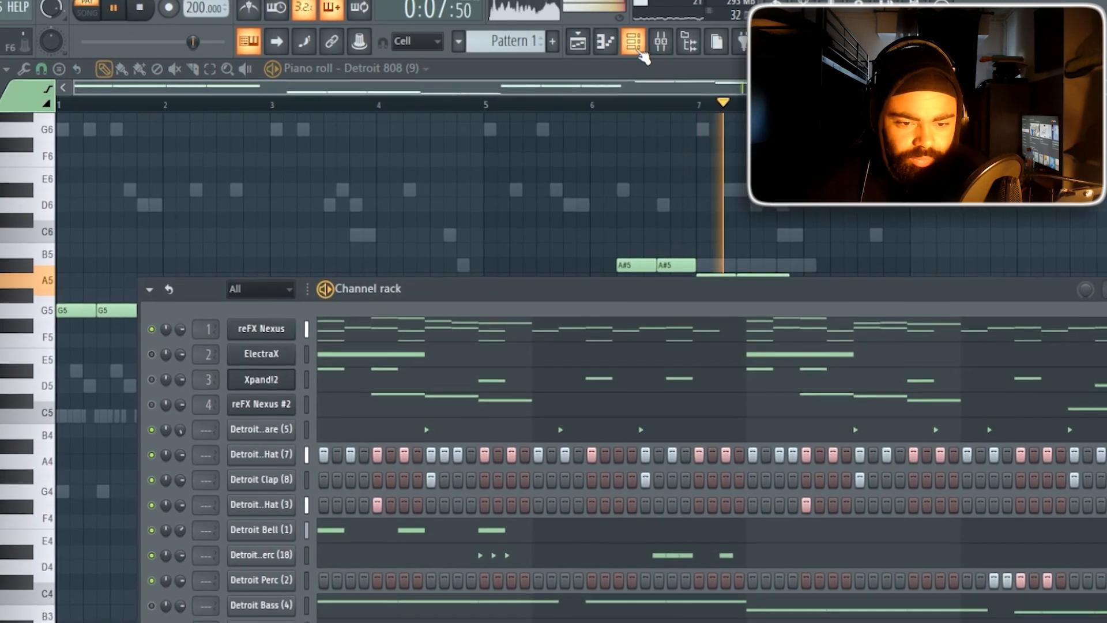
left_click(634, 45)
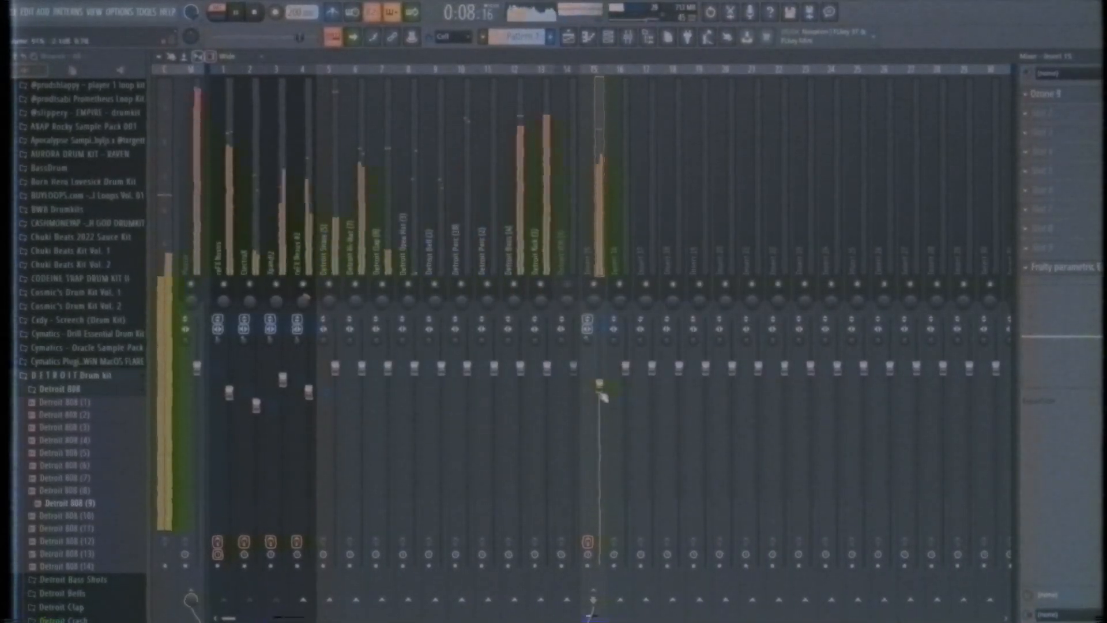
Step: Route the reFX Nexus #2 mixer track to Insert 15
left_click(593, 599)
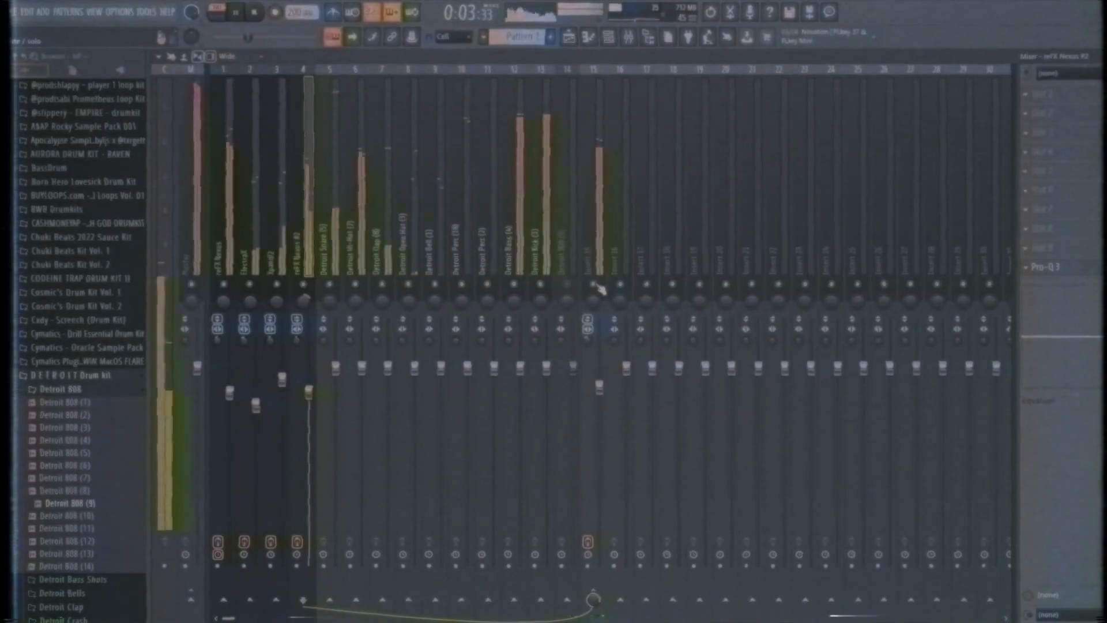